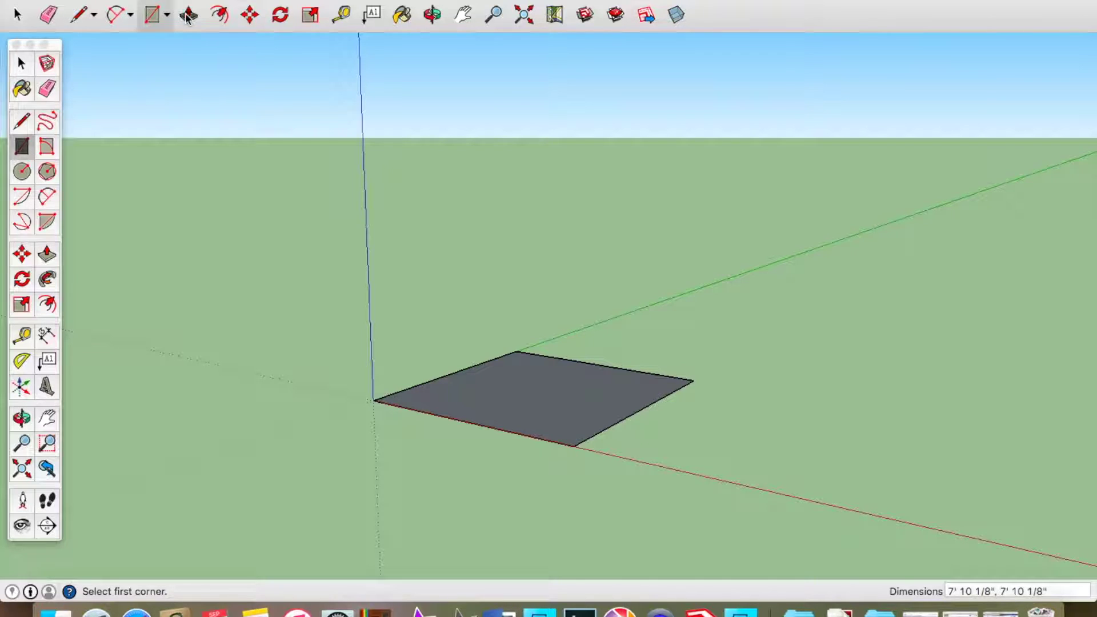
Step: Pull the square up into a low box and draw a two-point arc on its front face from the upper edge's midpoint to the side edge's midpoint
drag(499, 382, 507, 330)
click(432, 14)
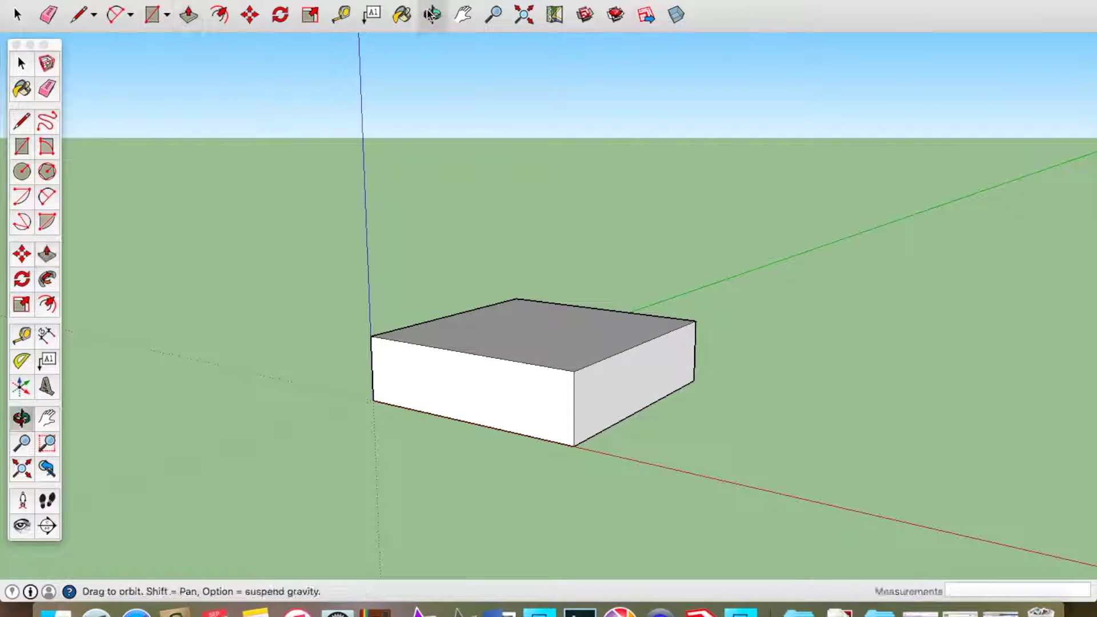
drag(370, 326, 527, 292)
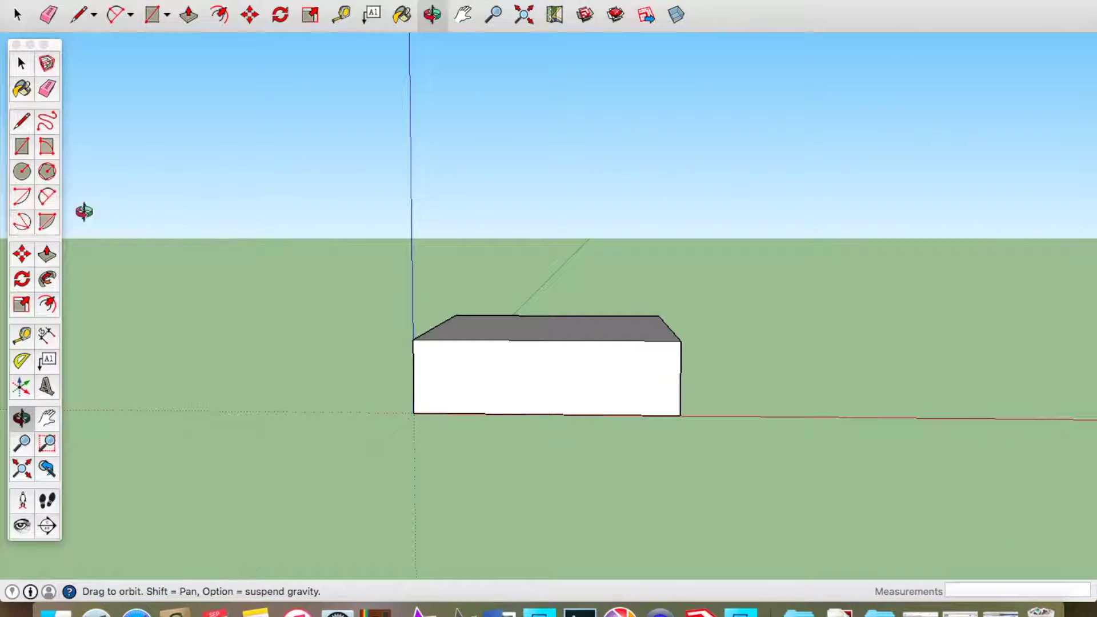
click(47, 196)
click(546, 341)
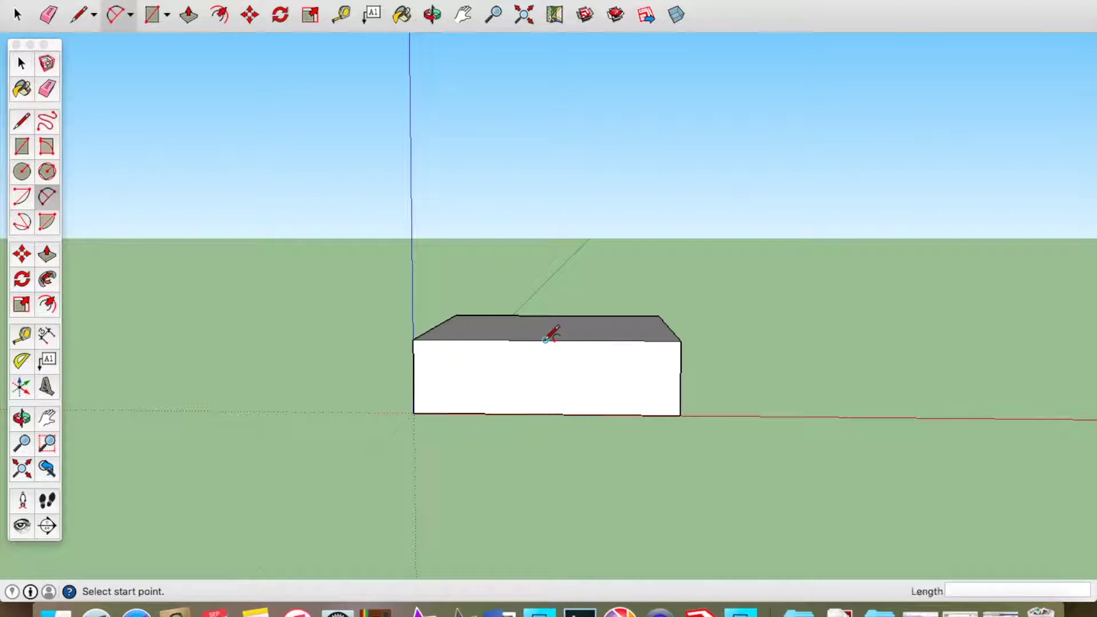
click(682, 378)
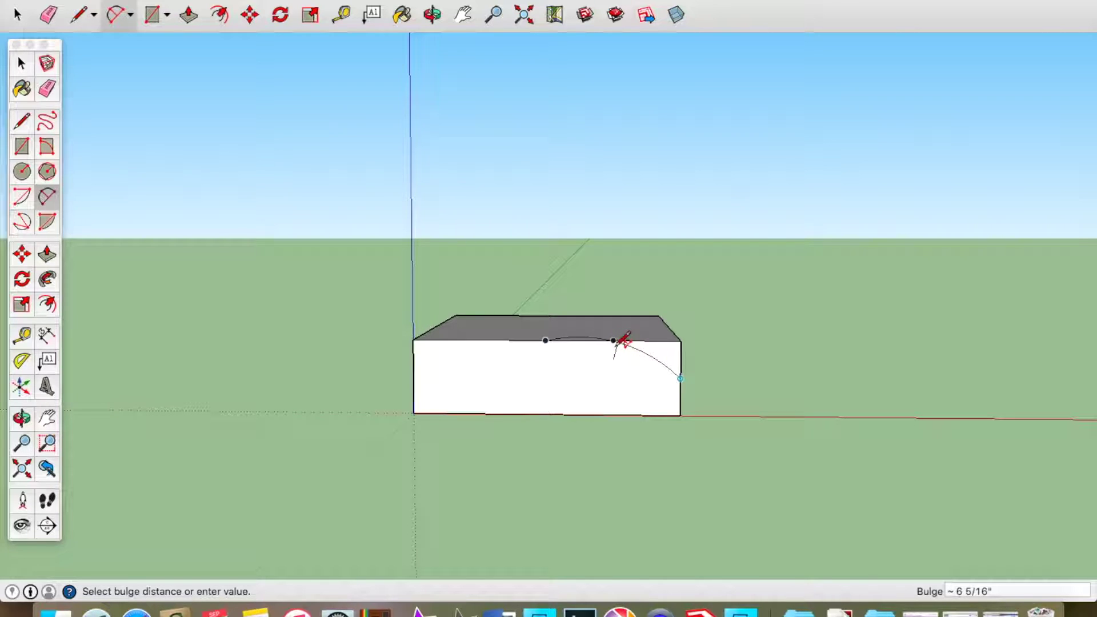
click(623, 342)
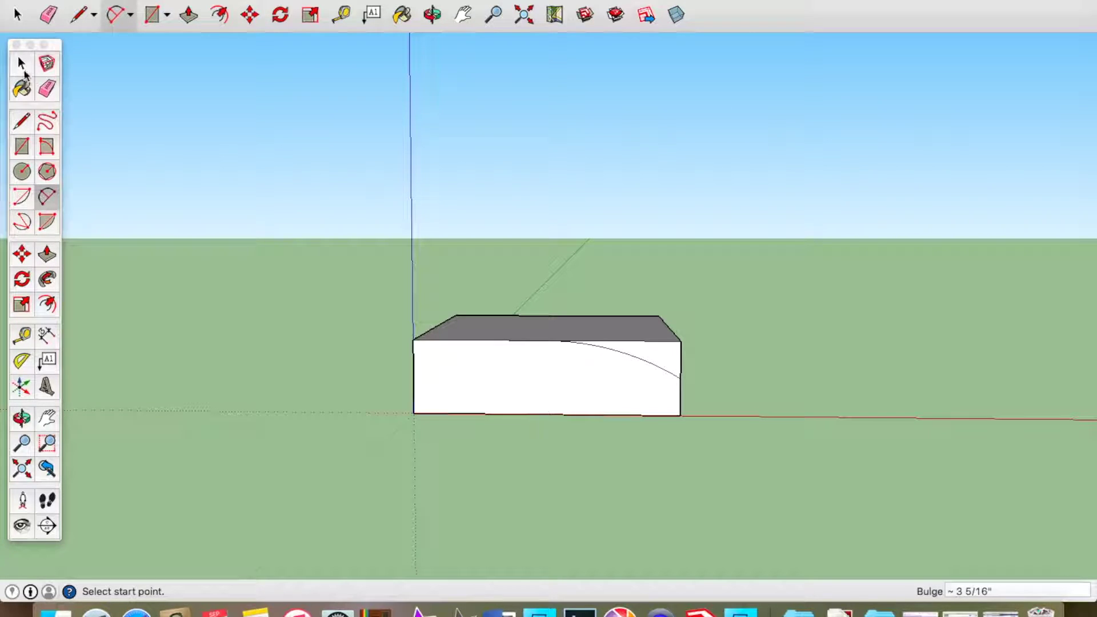
Step: Sweep the corner profile above the arc around the box's top face with Follow Me to cut a domed top
click(21, 64)
click(520, 330)
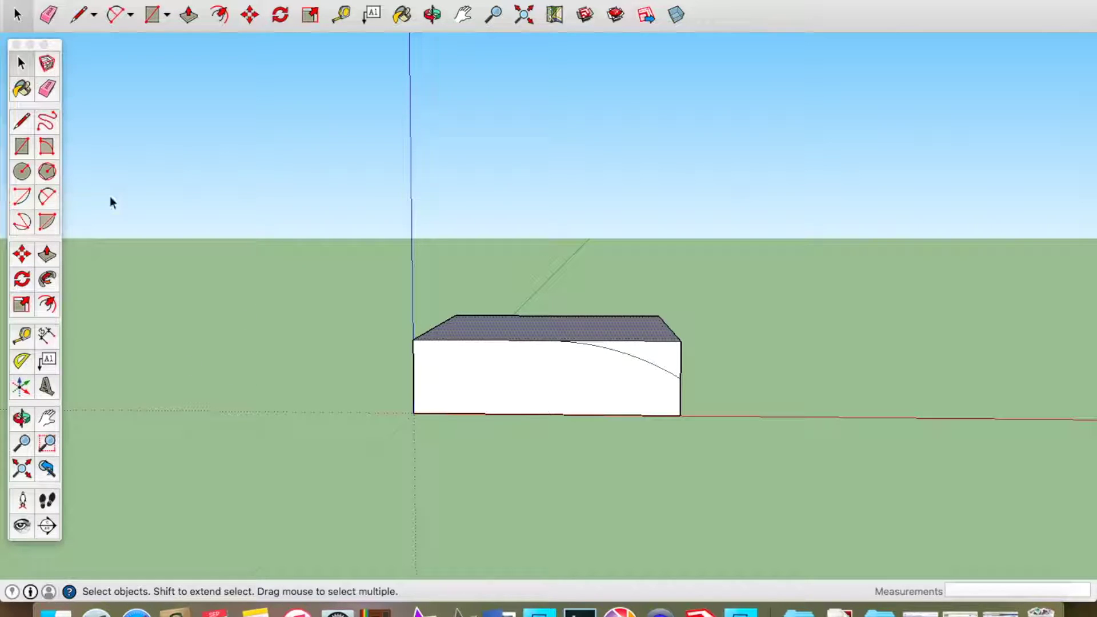
click(48, 253)
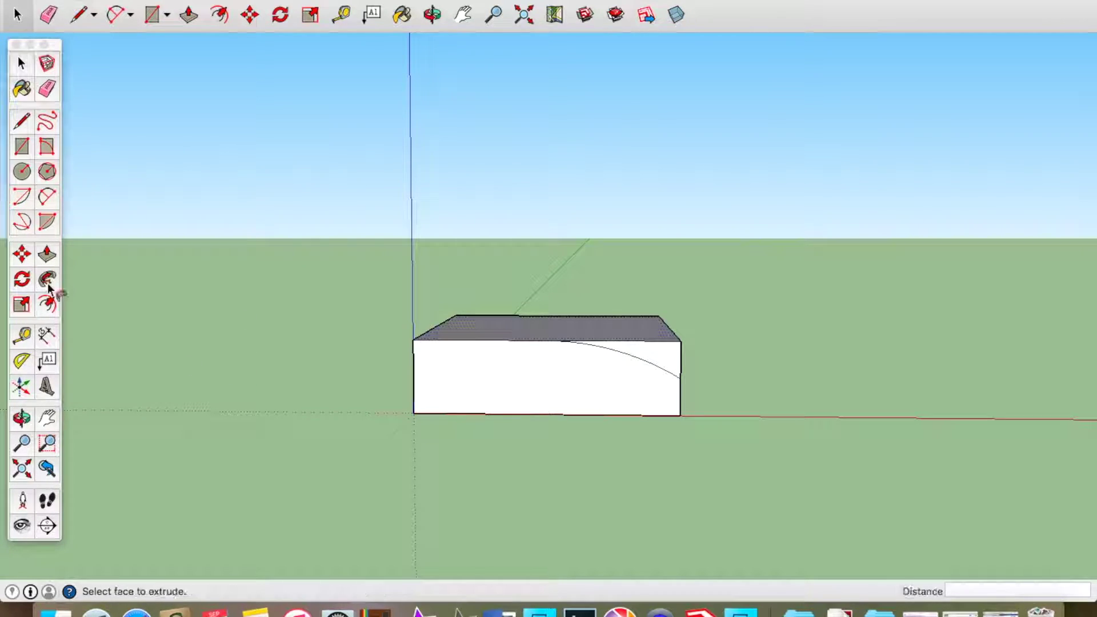
double_click(647, 350)
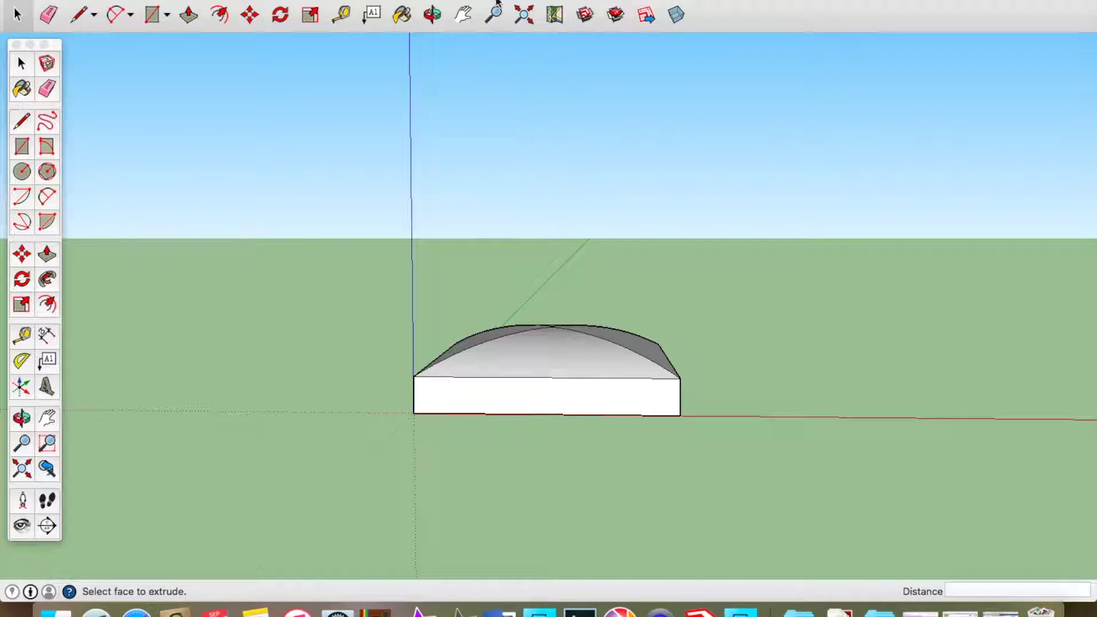
Step: Draw a rectangle about 1' 5 1/2" by 4' 9 5/16" on the ground beside the domed block, starting on the red axis
click(432, 15)
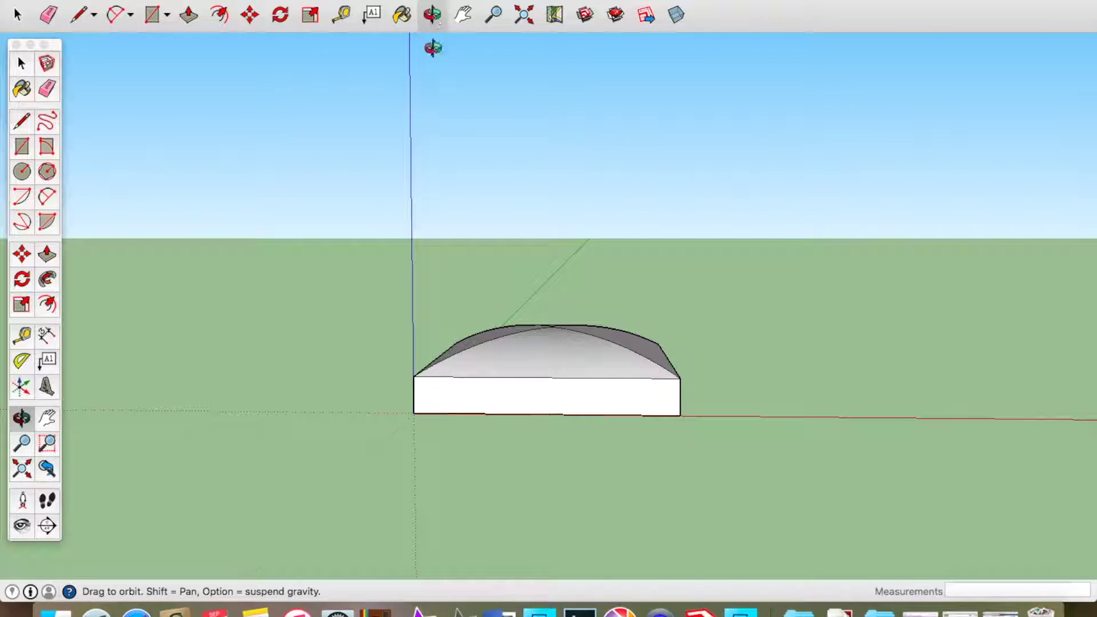
drag(522, 355, 553, 503)
drag(226, 33, 475, 170)
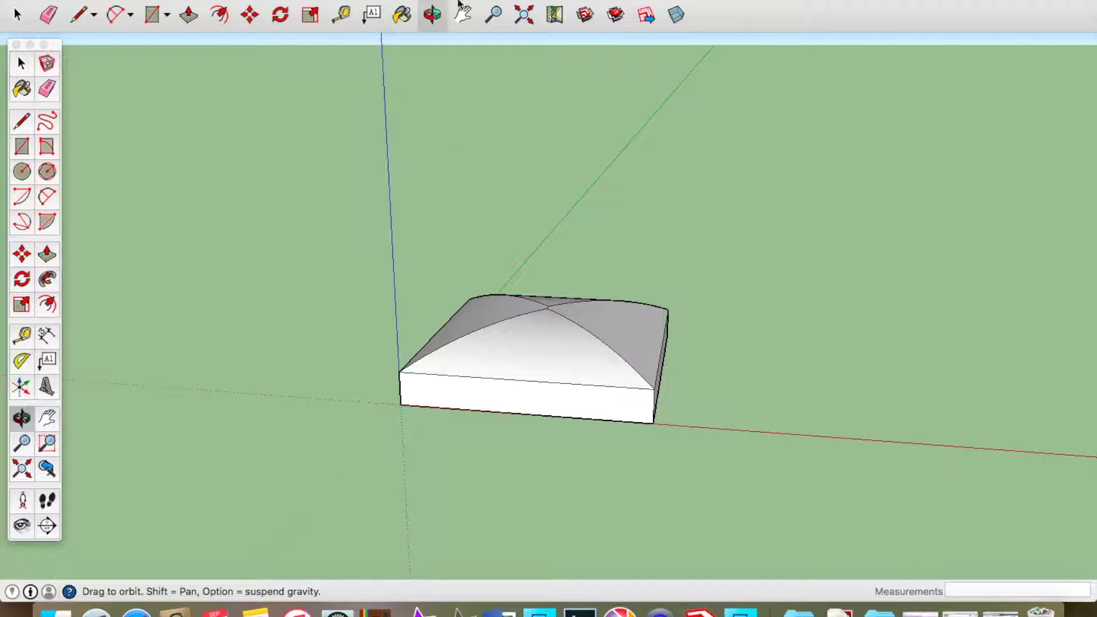
click(458, 18)
drag(776, 369, 582, 351)
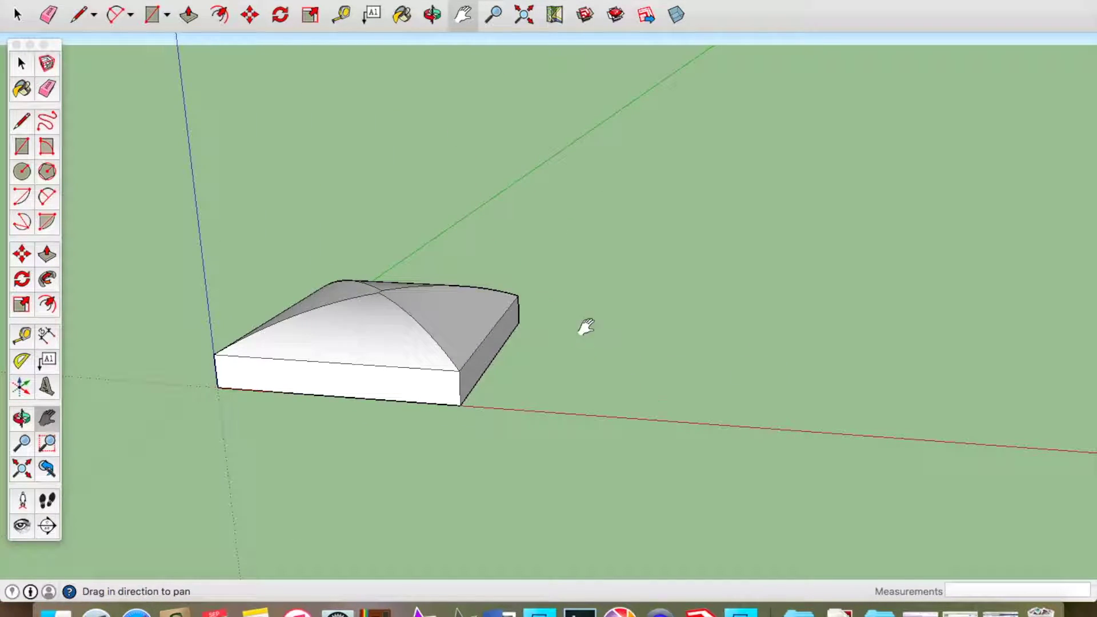
click(163, 17)
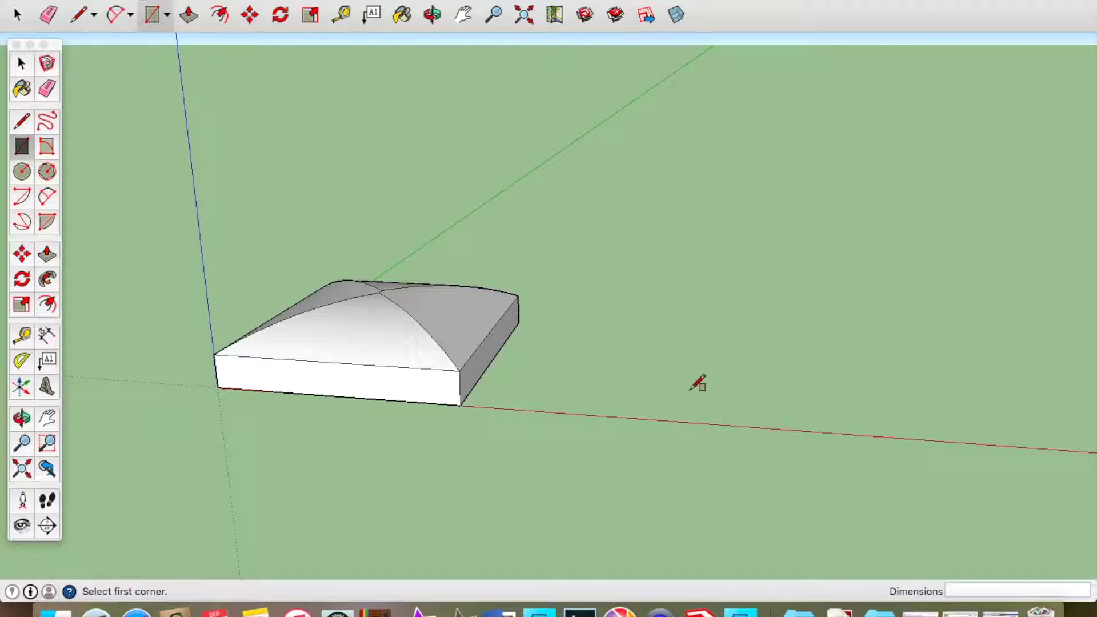
click(610, 416)
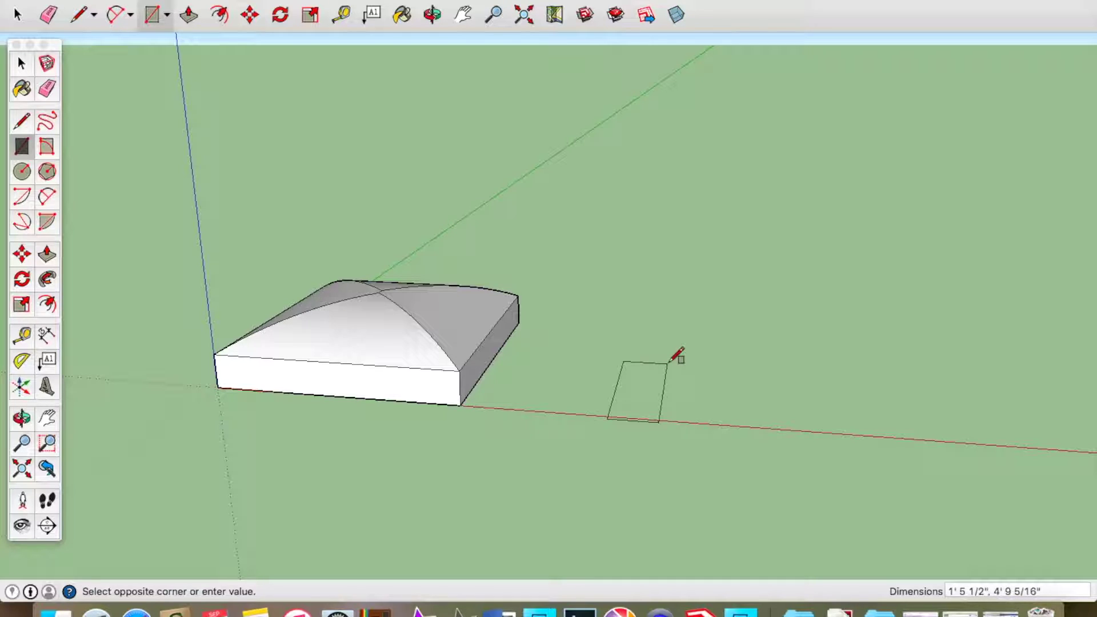
click(669, 362)
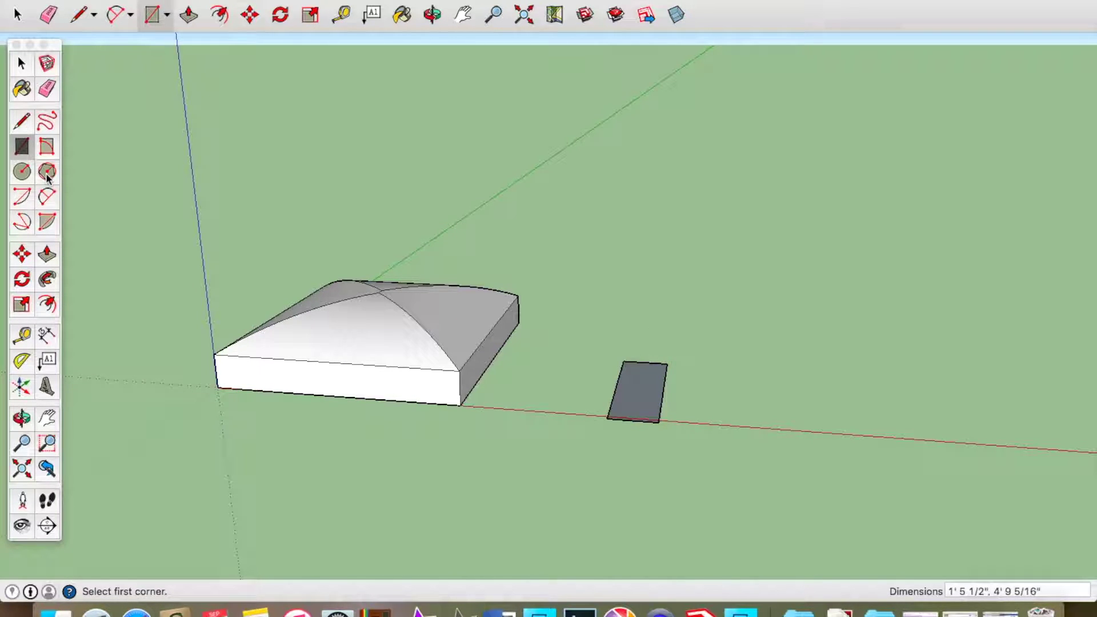
Step: Move the rectangle's two far corners inward along the red axis to taper it into a trapezoid
click(22, 254)
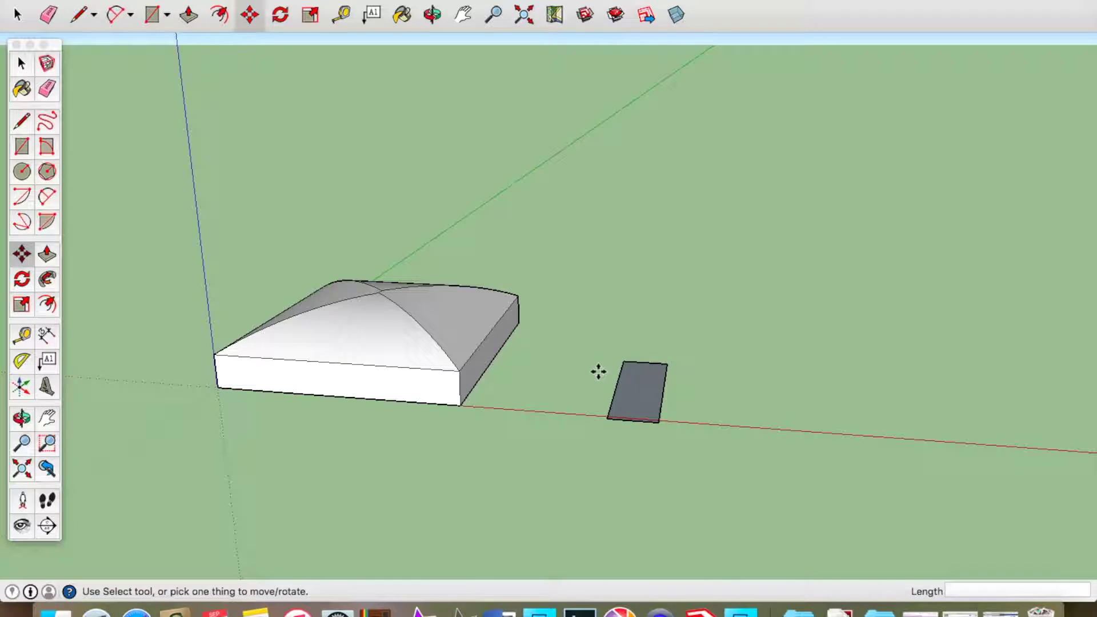
click(623, 361)
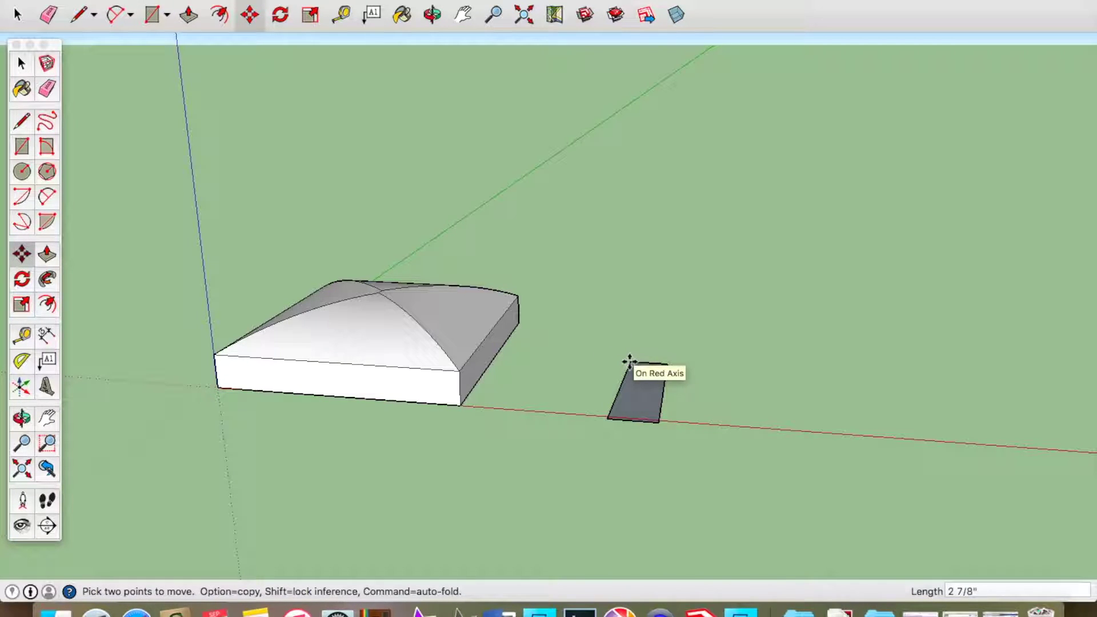
click(661, 364)
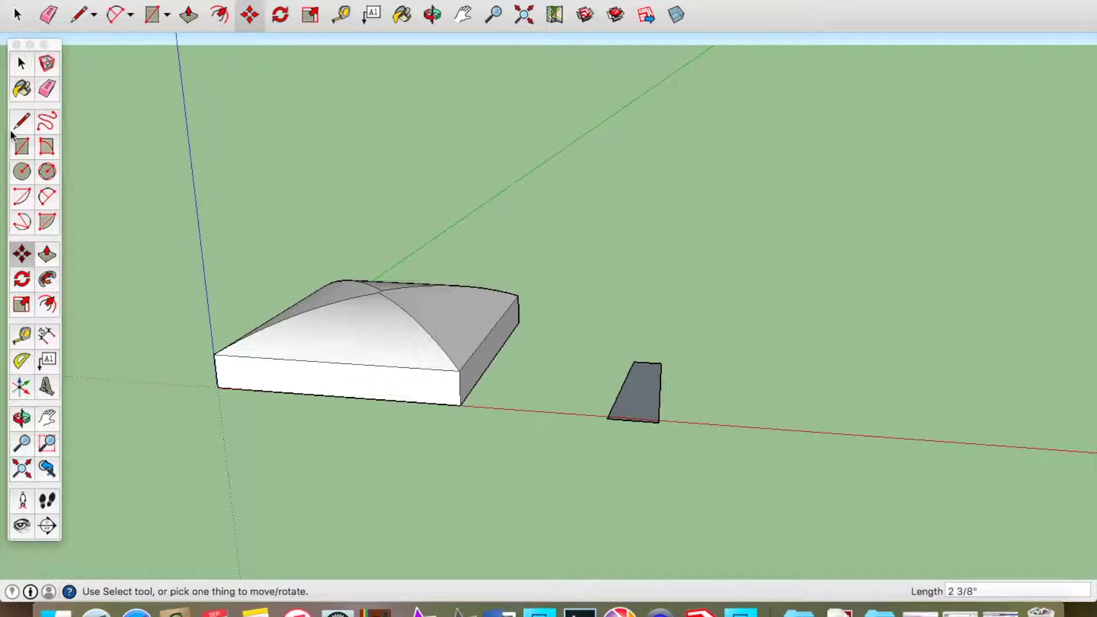
Step: Draw a circle with a radius of about 10 9/16" centred on the midpoint of the trapezoid's narrow edge
click(23, 173)
click(648, 362)
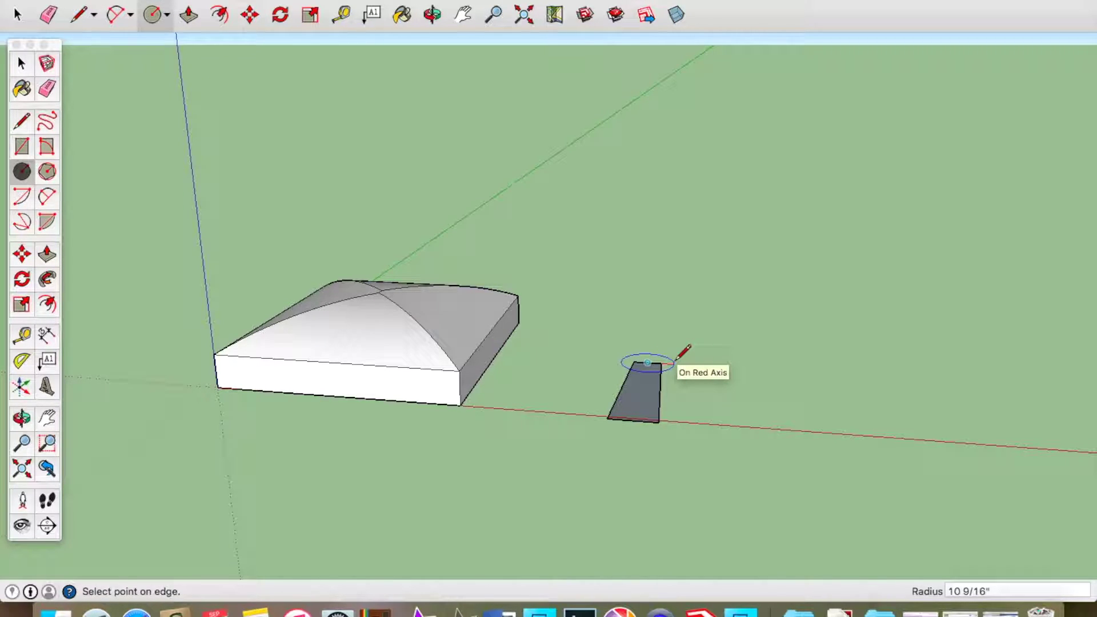
click(677, 359)
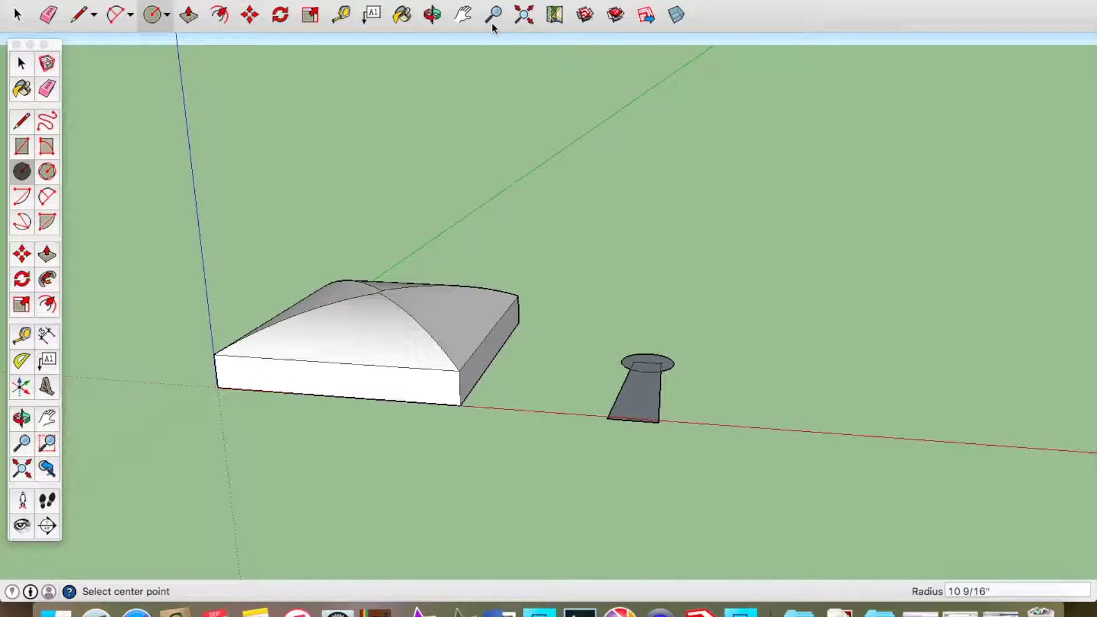
Step: Erase the overlapping edges where the circle meets the trapezoid to merge them into one keyhole-shaped face
click(432, 16)
drag(502, 250, 526, 398)
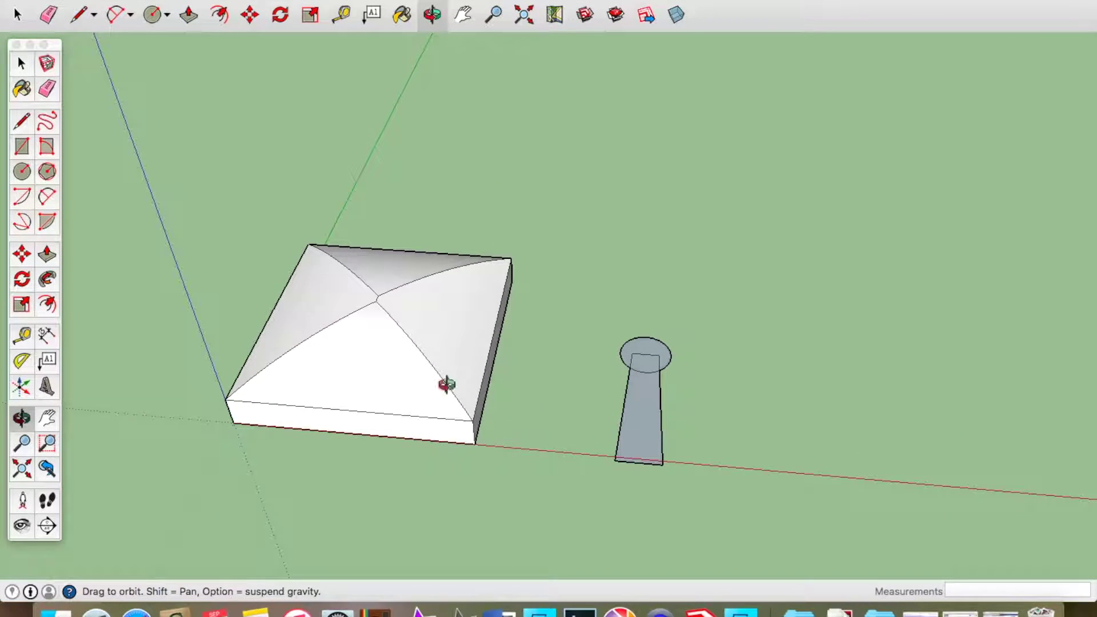
click(47, 89)
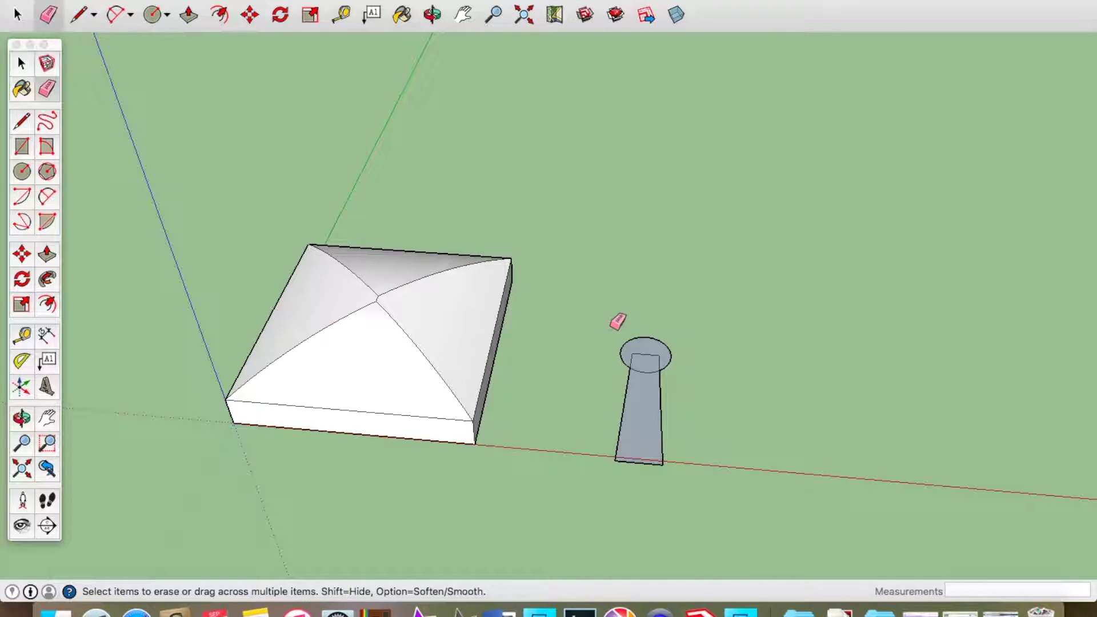
click(652, 369)
Step: Push/Pull the keyhole-shaped face upward by about 3' 2 1/4"
click(188, 14)
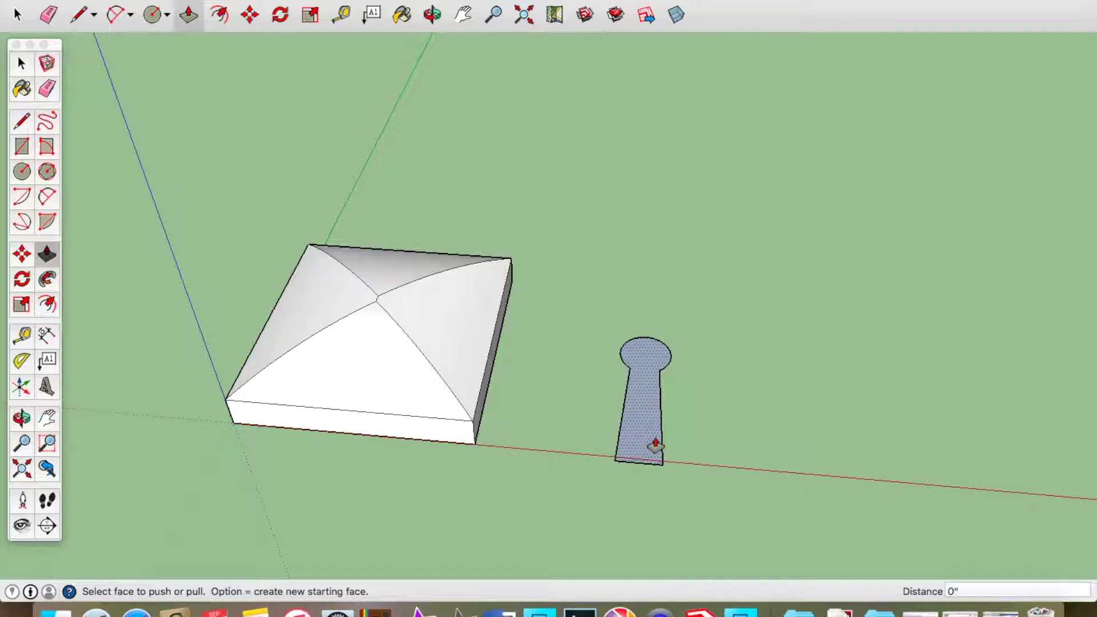
click(432, 14)
drag(544, 368, 588, 206)
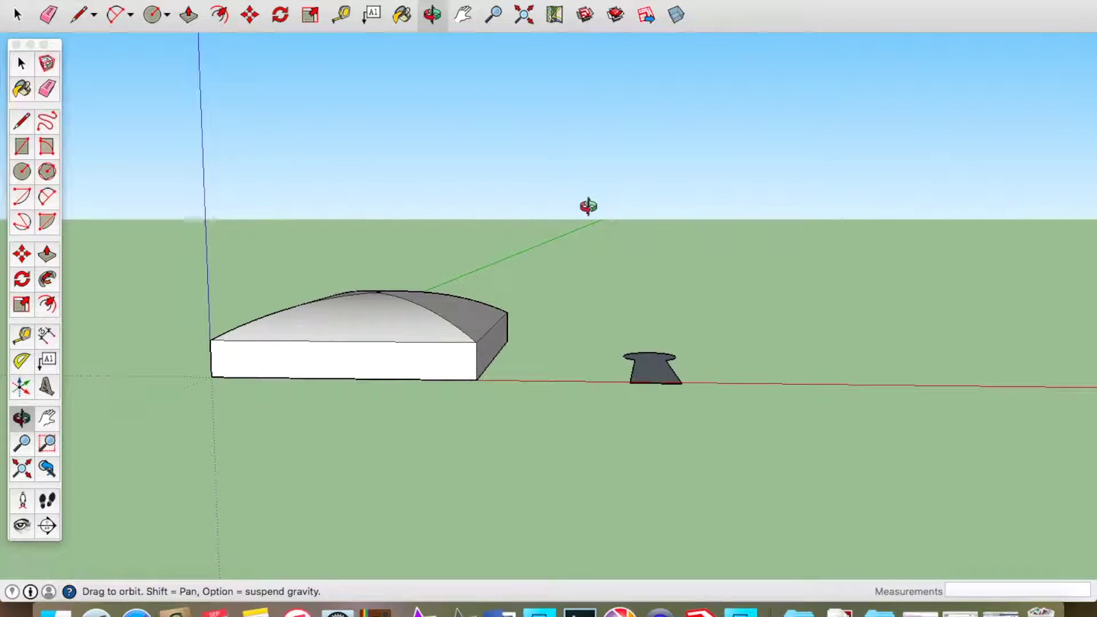
click(189, 15)
drag(652, 369, 647, 274)
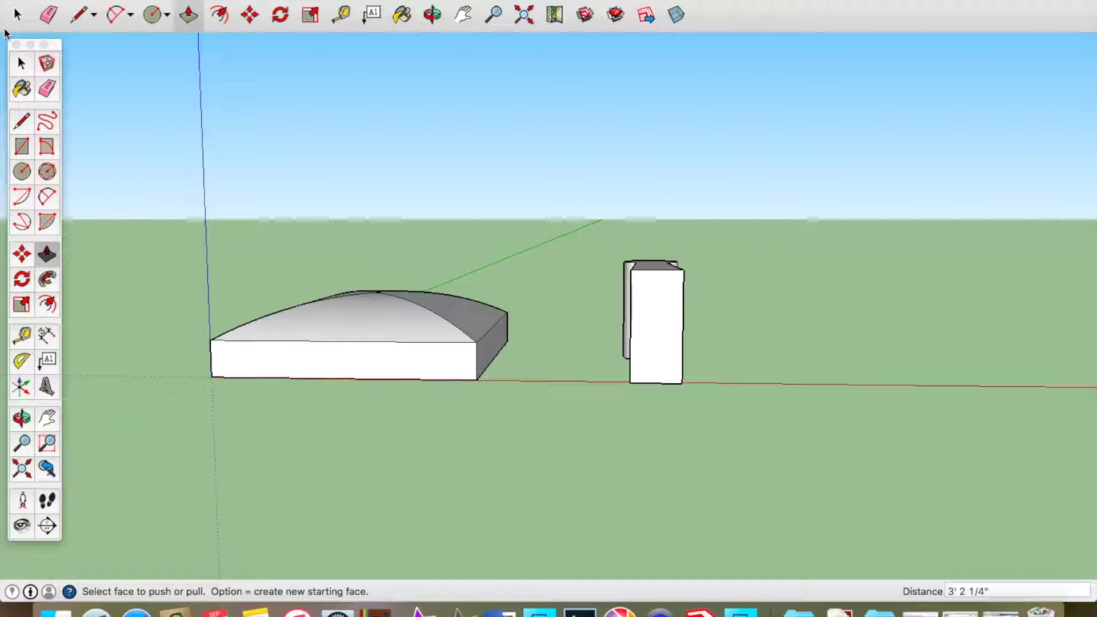
Step: Select the entire keyhole-shaped solid and move it about 9' 11/16" onto the domed block
click(18, 66)
drag(588, 218, 732, 516)
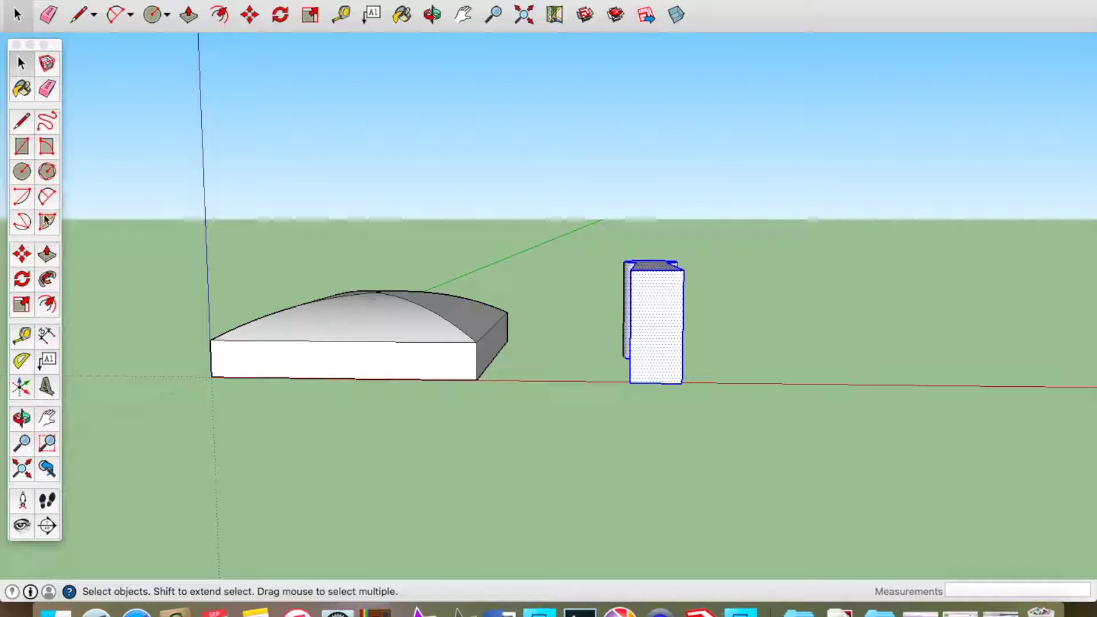
click(21, 253)
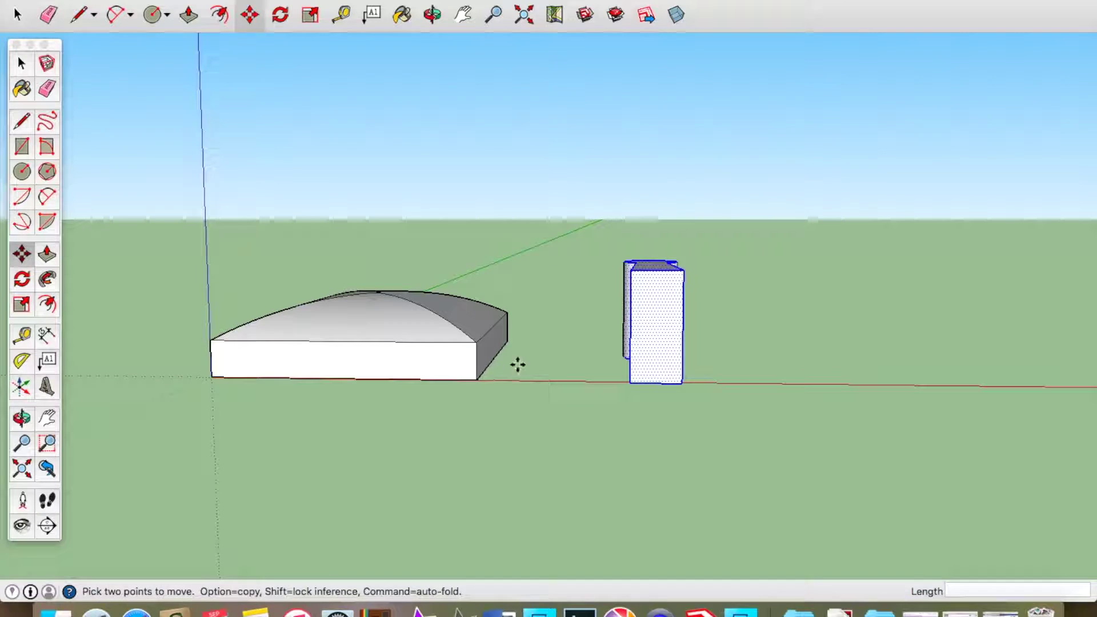
click(656, 327)
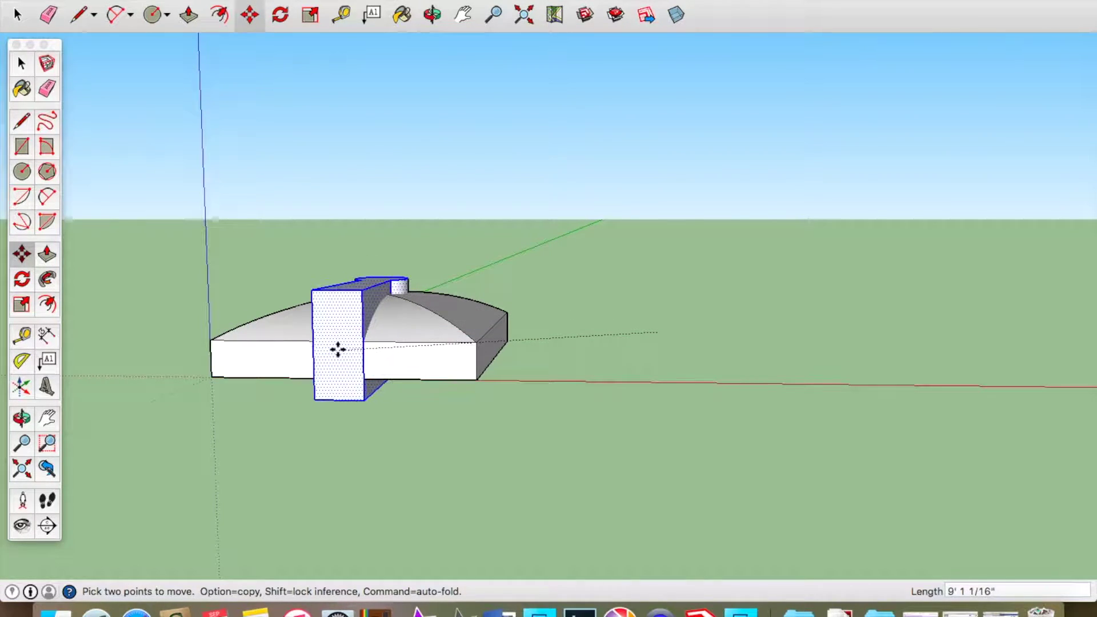
click(339, 346)
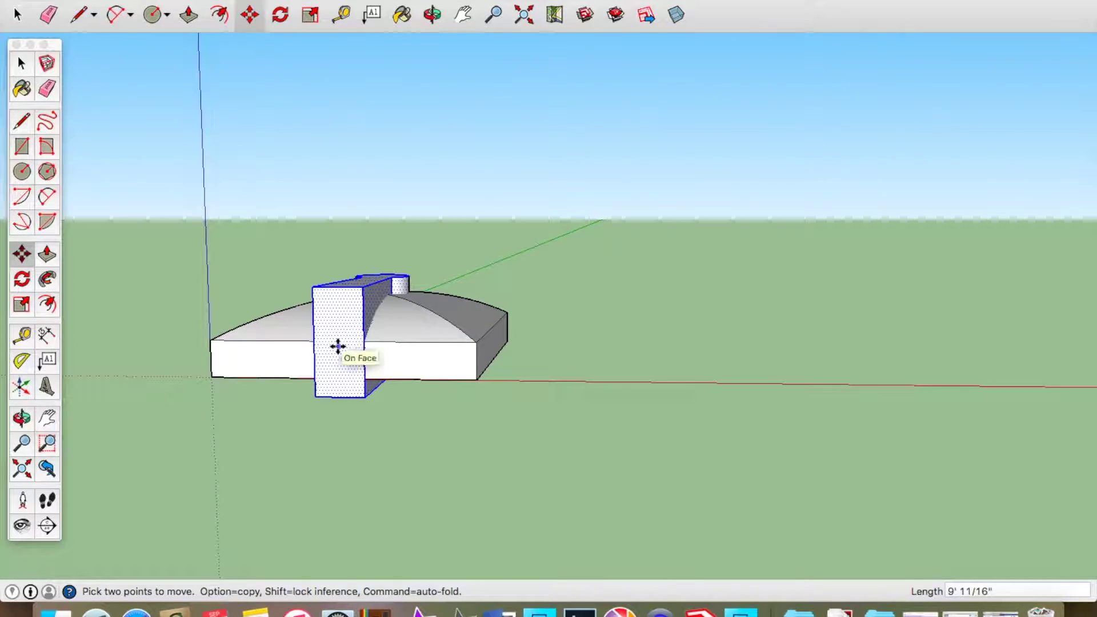
Step: Move the keyhole-shaped solid up above the centre of the domed block
click(432, 14)
drag(448, 310, 483, 578)
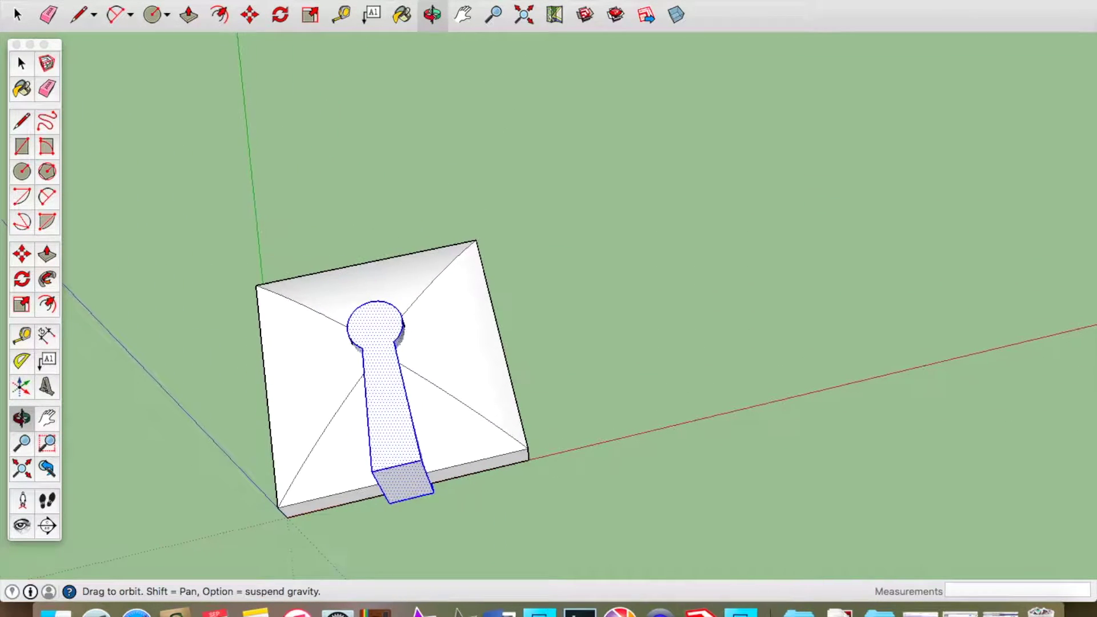
click(22, 254)
click(381, 407)
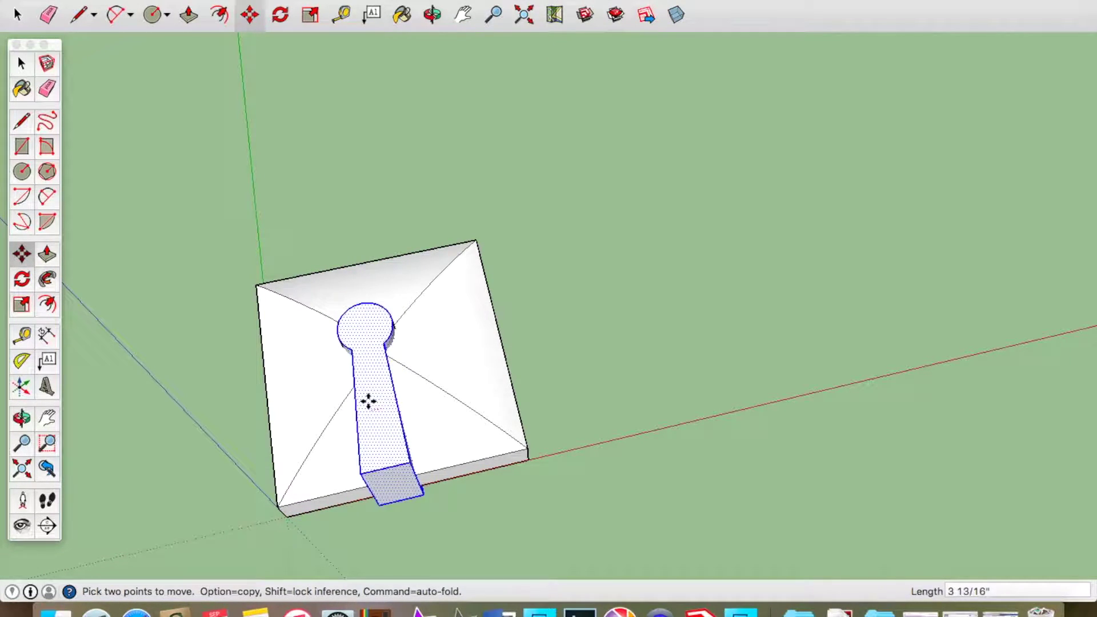
click(357, 359)
Step: Lower the keyhole-shaped solid along the blue axis by about 3' 4 9/16" so it sinks into the domed block
click(432, 15)
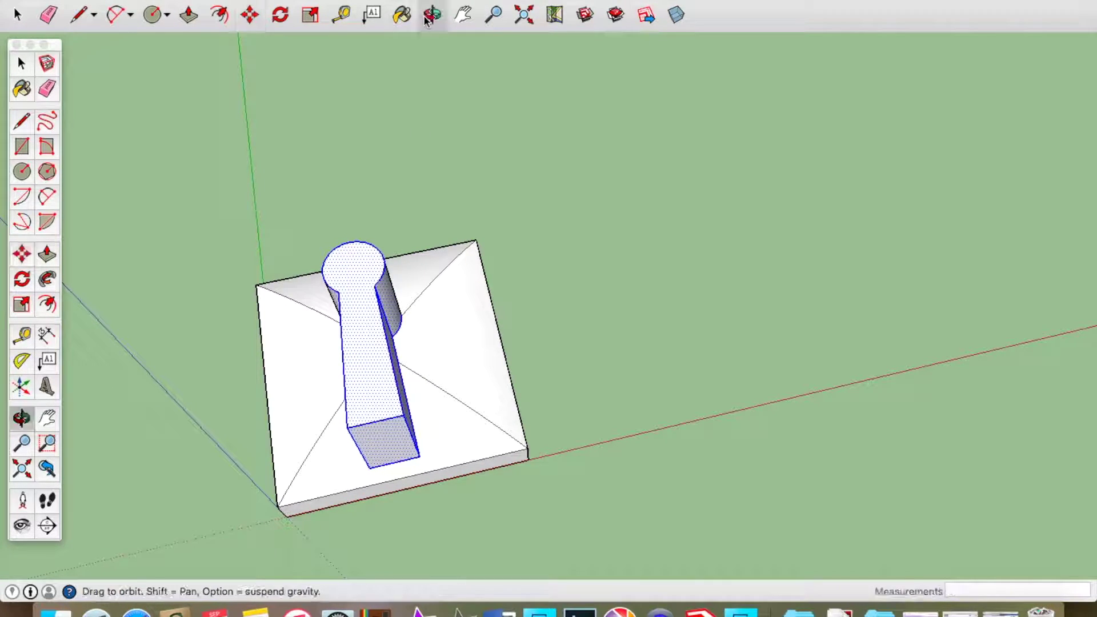
drag(502, 441, 483, 100)
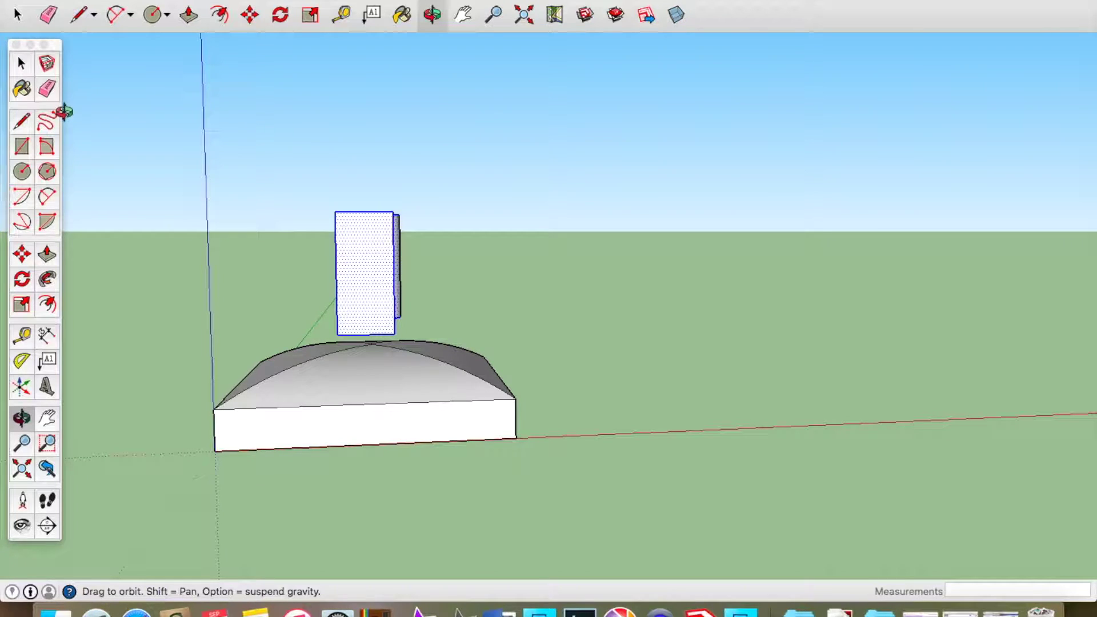
click(21, 222)
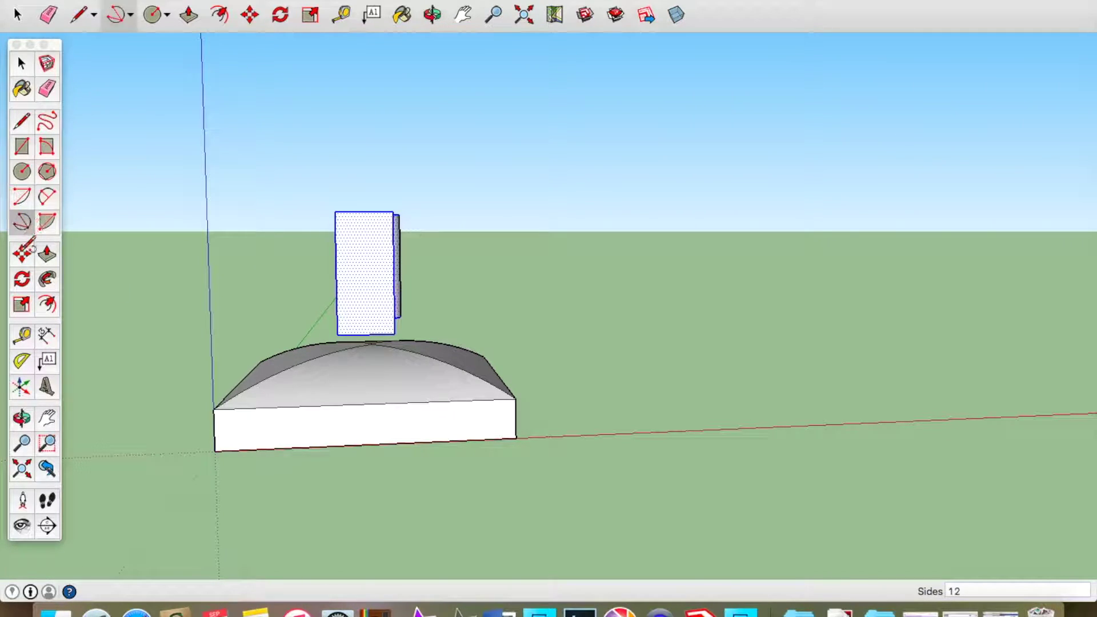
click(22, 253)
click(365, 247)
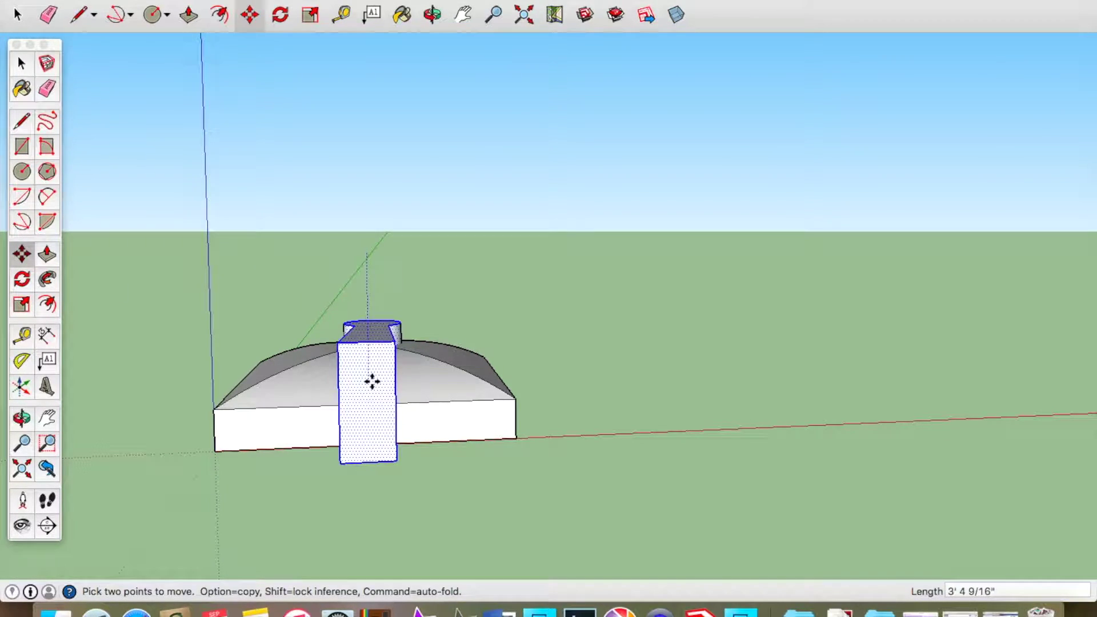
click(433, 17)
drag(428, 296, 478, 526)
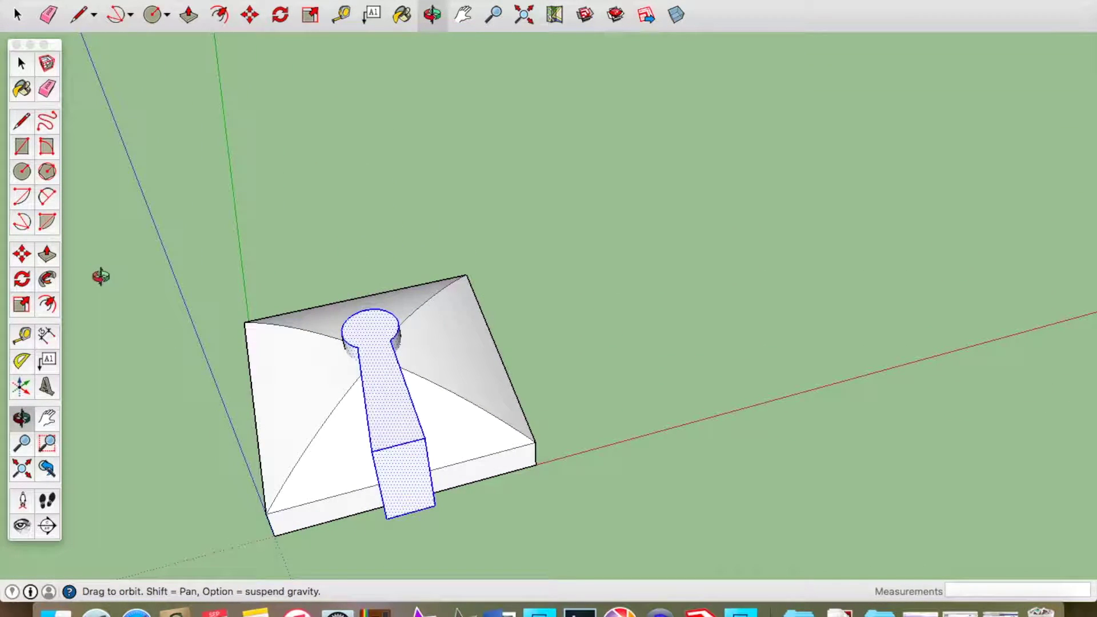
Step: Move the keyhole-shaped solid about 1' 3 5/16" inward so its square end sits within the dome
click(22, 255)
click(381, 400)
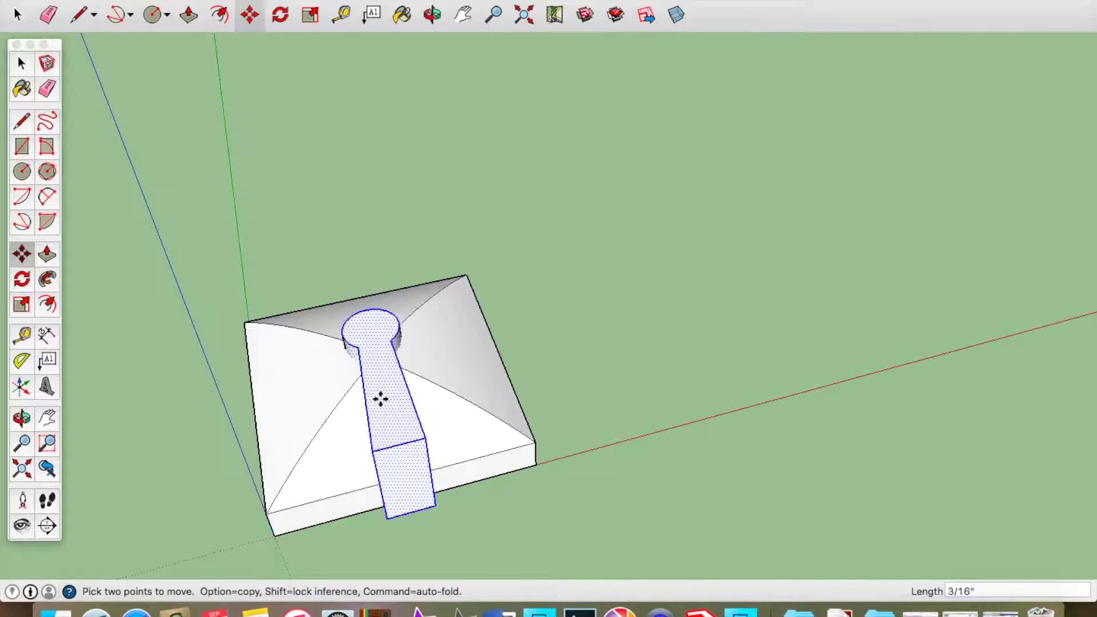
click(364, 373)
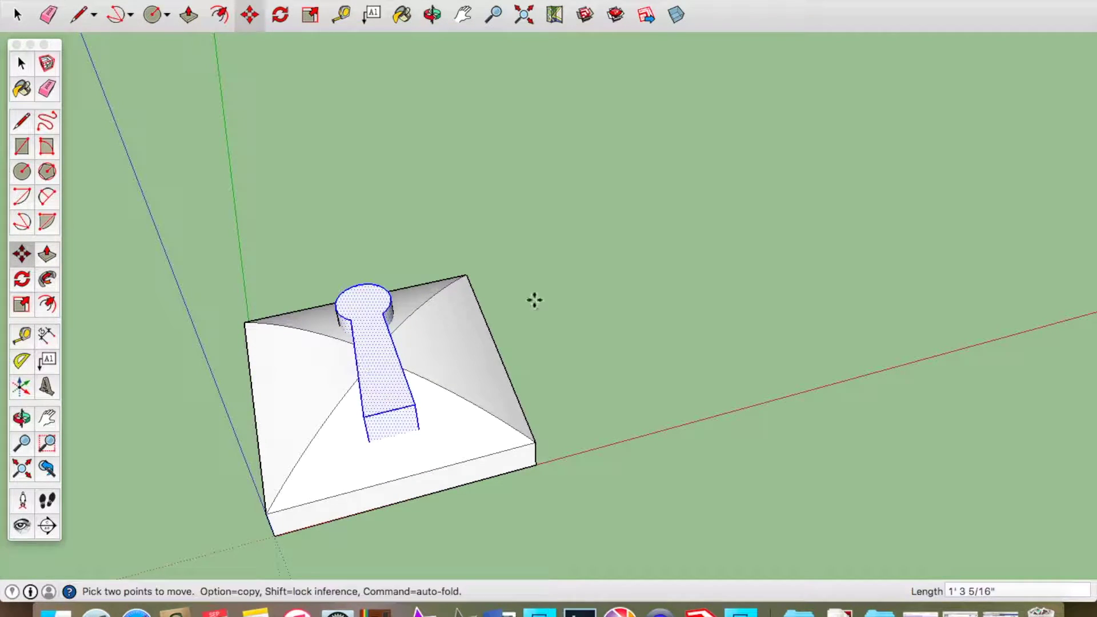
Step: Select the domed block together with the keyhole-shaped solid and intersect their faces with the selection
key(o)
drag(404, 237, 341, 240)
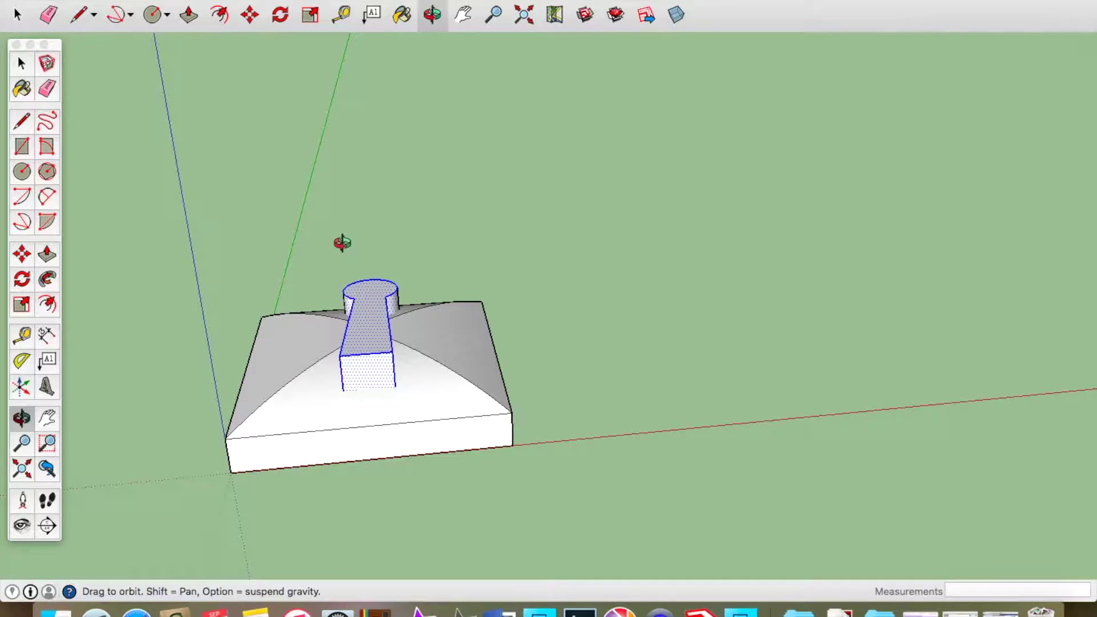
click(22, 63)
drag(221, 257, 588, 517)
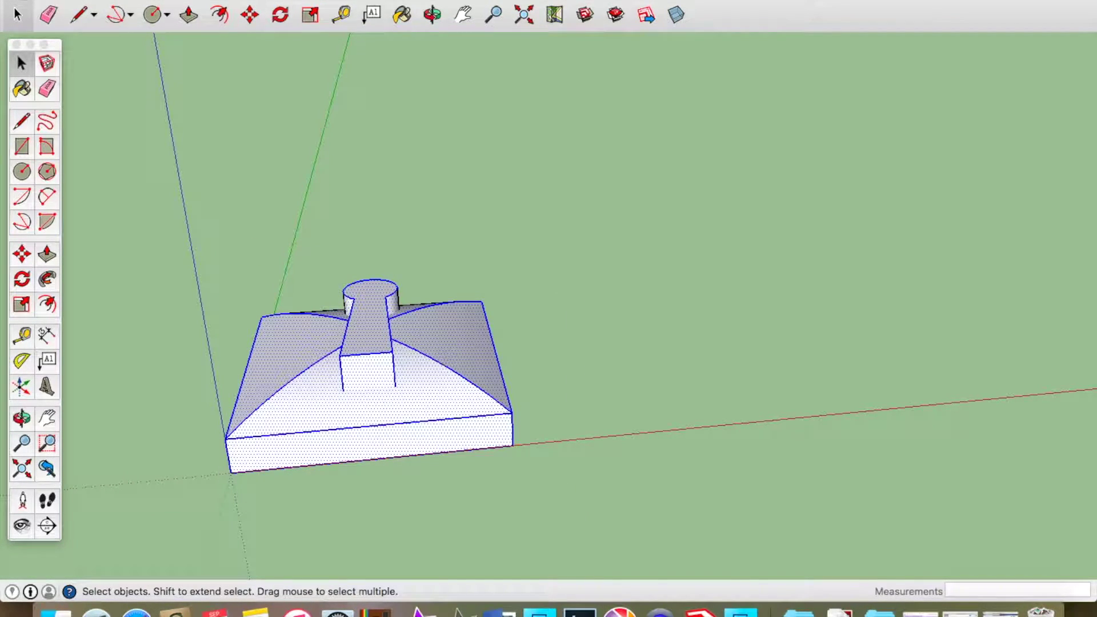
click(146, 1)
mouse_move(194, 293)
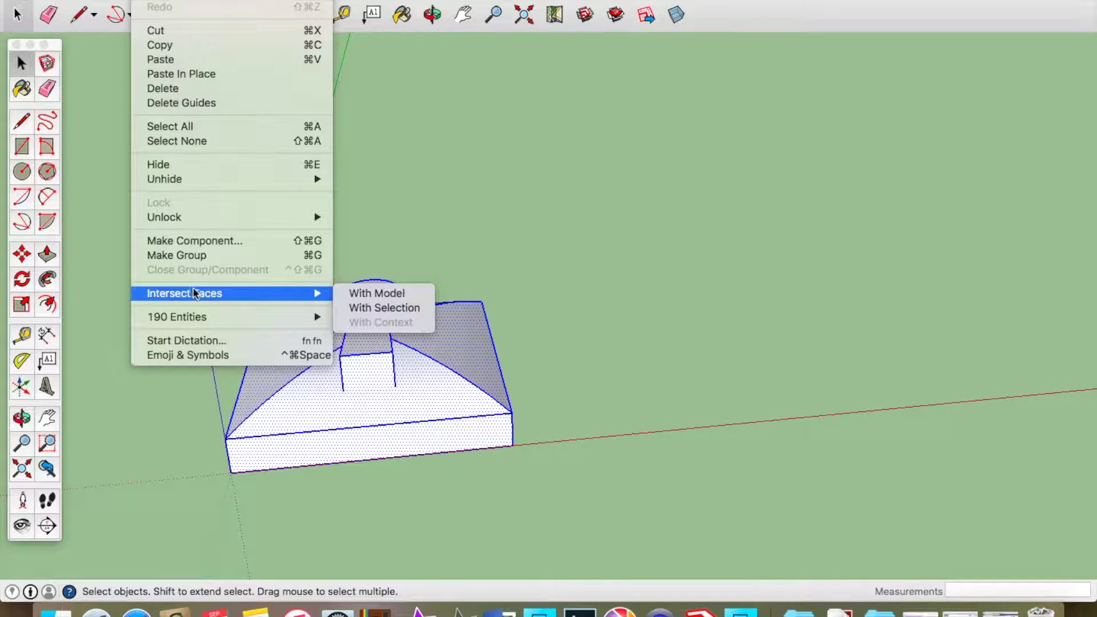
click(362, 309)
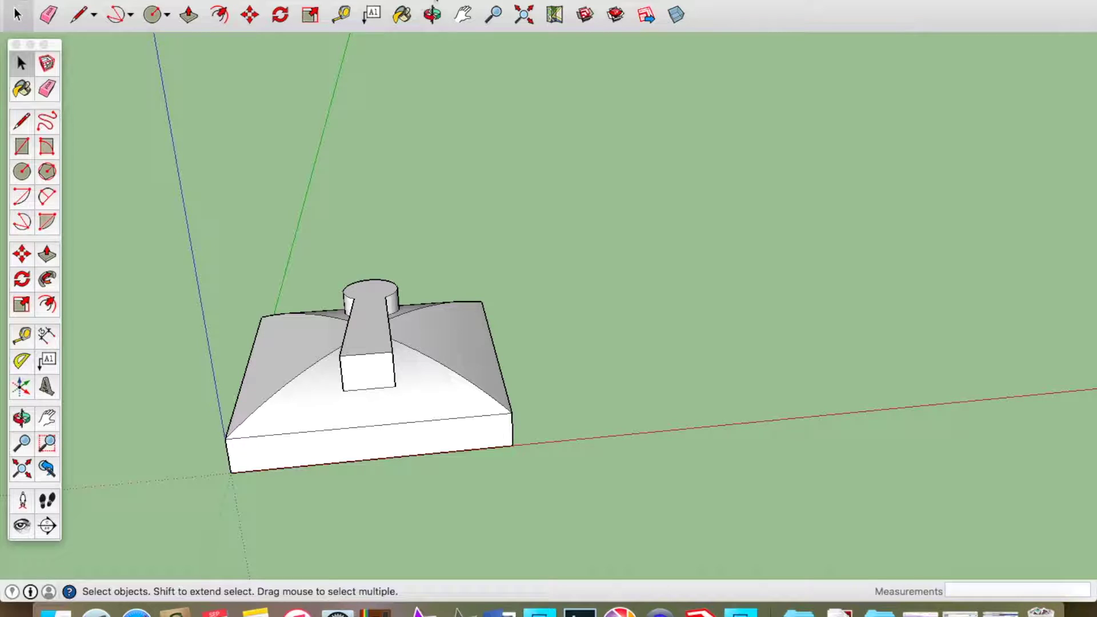
Step: Select the top, end and side faces of the keyhole-shaped solid protruding above the dome and delete them
click(433, 14)
drag(299, 238, 444, 191)
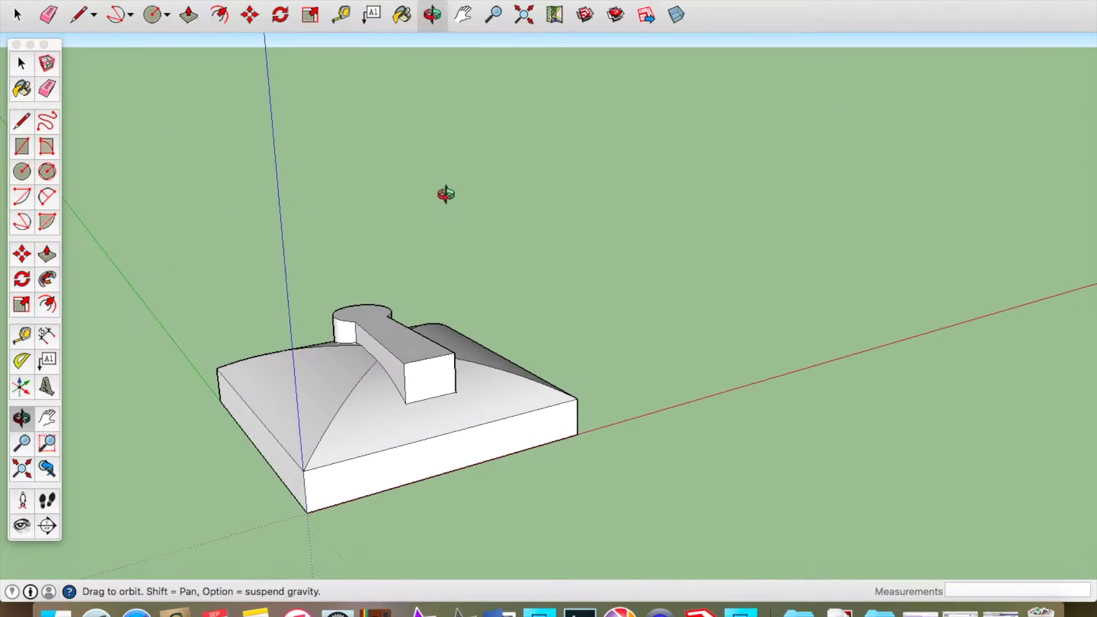
drag(241, 324, 341, 333)
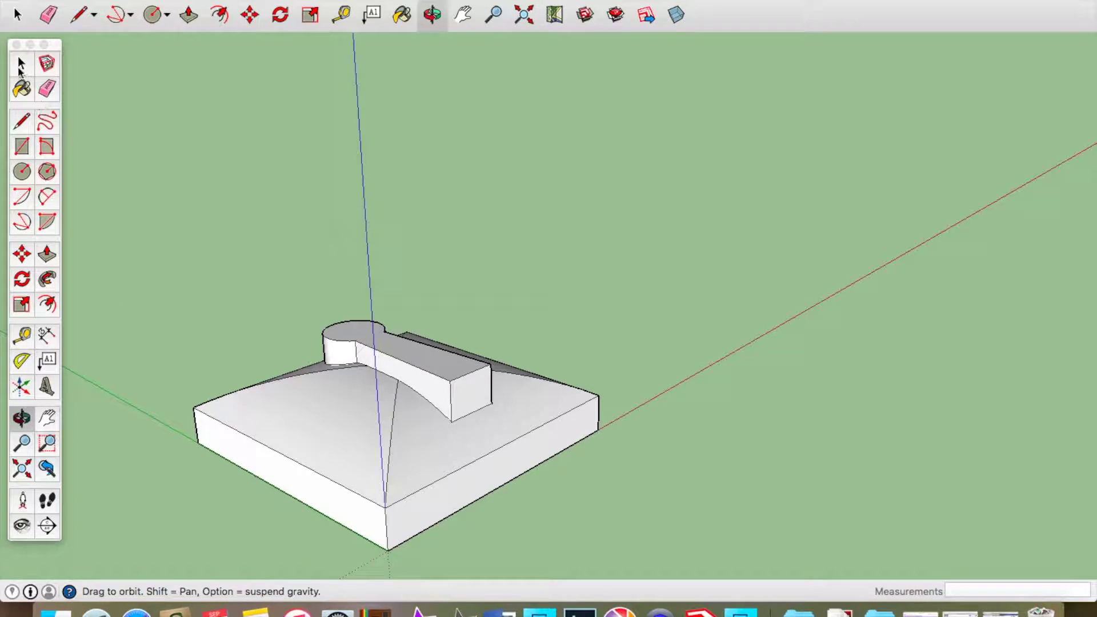
click(21, 64)
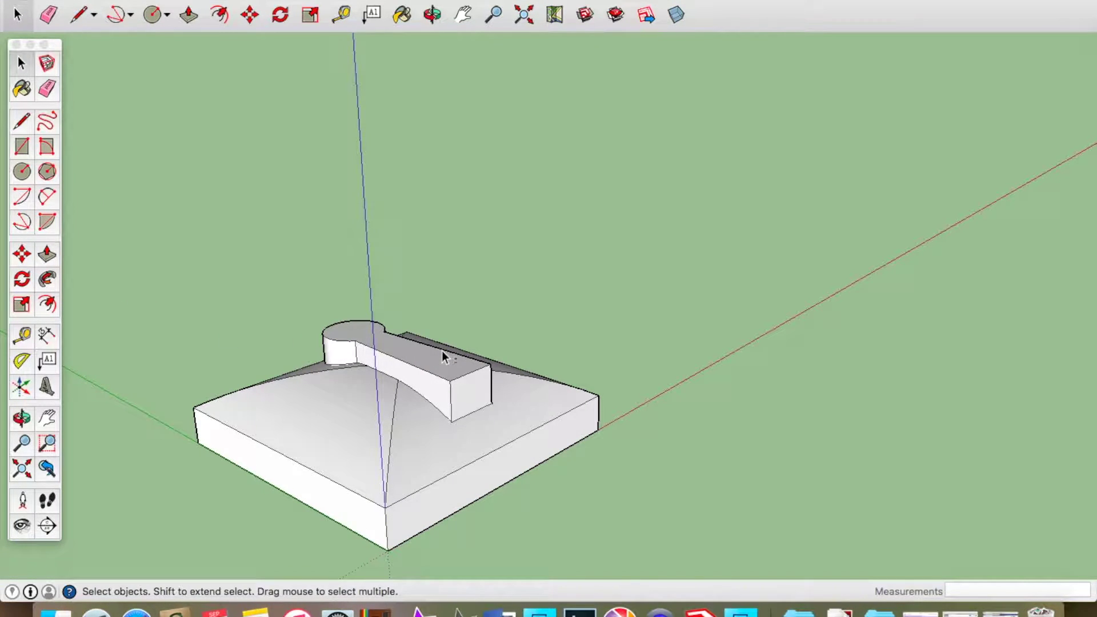
click(451, 369)
shift+click(450, 366)
shift+click(427, 394)
click(430, 15)
drag(561, 355, 86, 400)
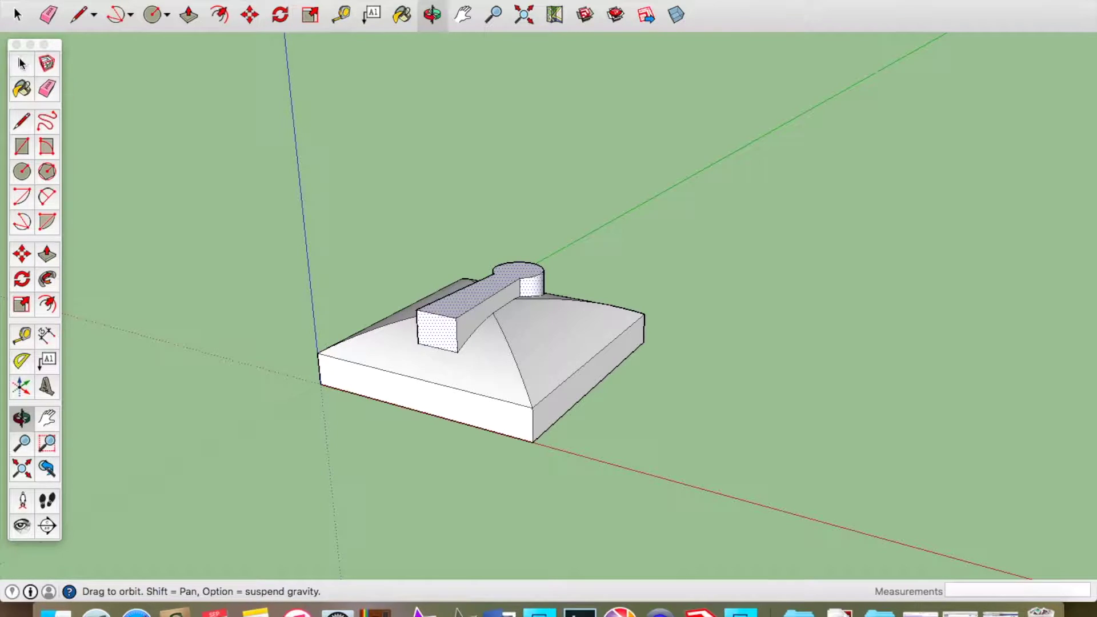
click(22, 63)
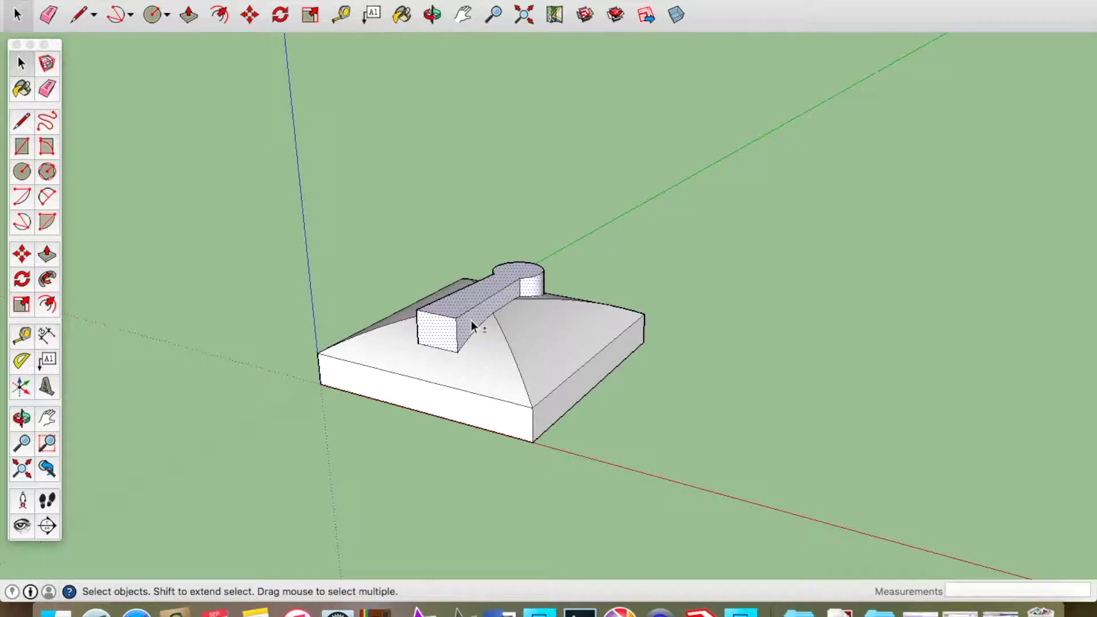
key(Delete)
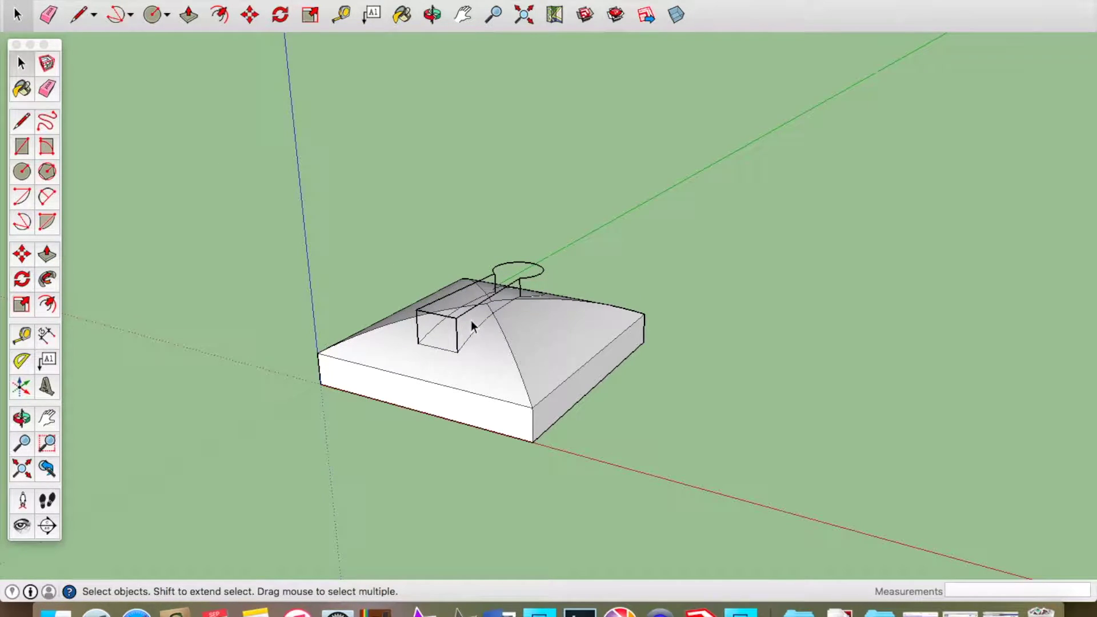
Step: Erase the leftover straight, round and vertical edges of the keyhole-shaped solid above the dome
click(46, 89)
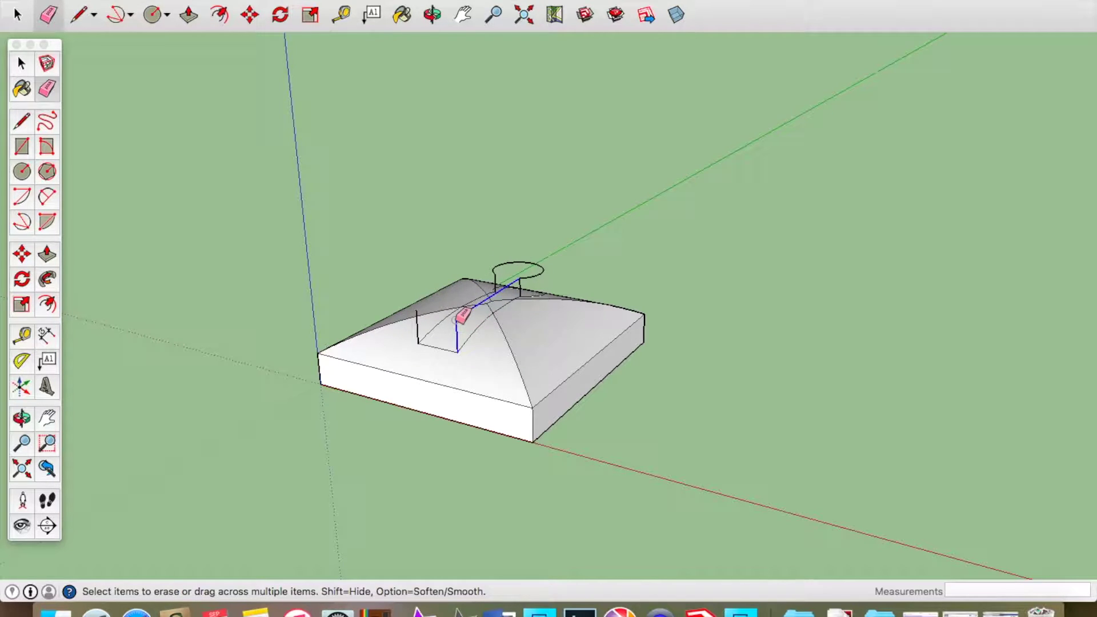
click(419, 314)
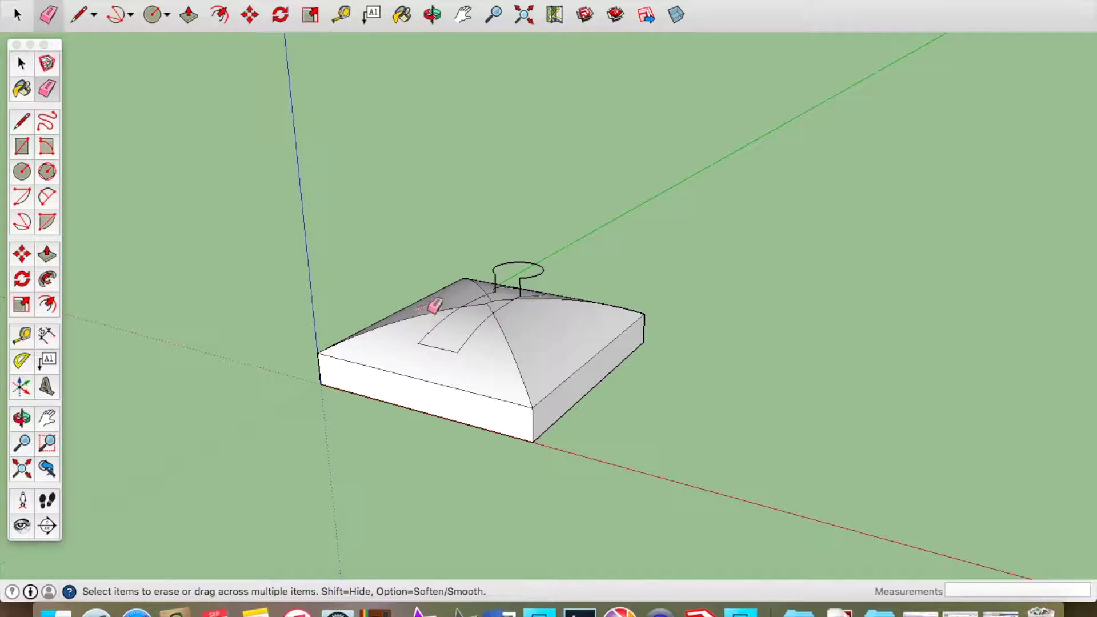
click(436, 17)
drag(396, 255, 588, 443)
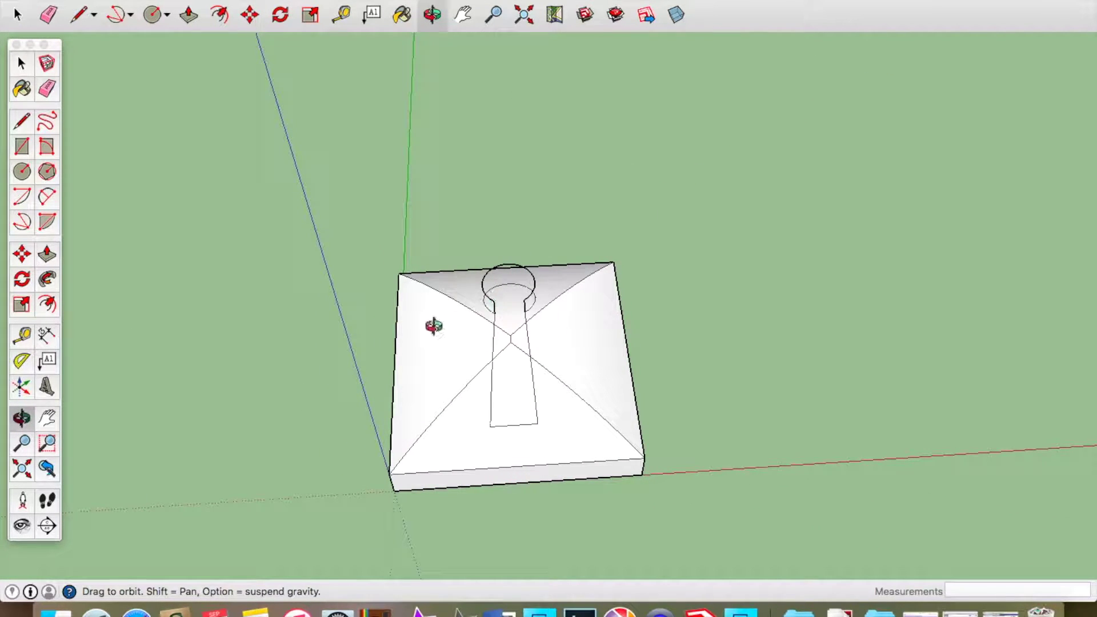
drag(411, 333, 558, 140)
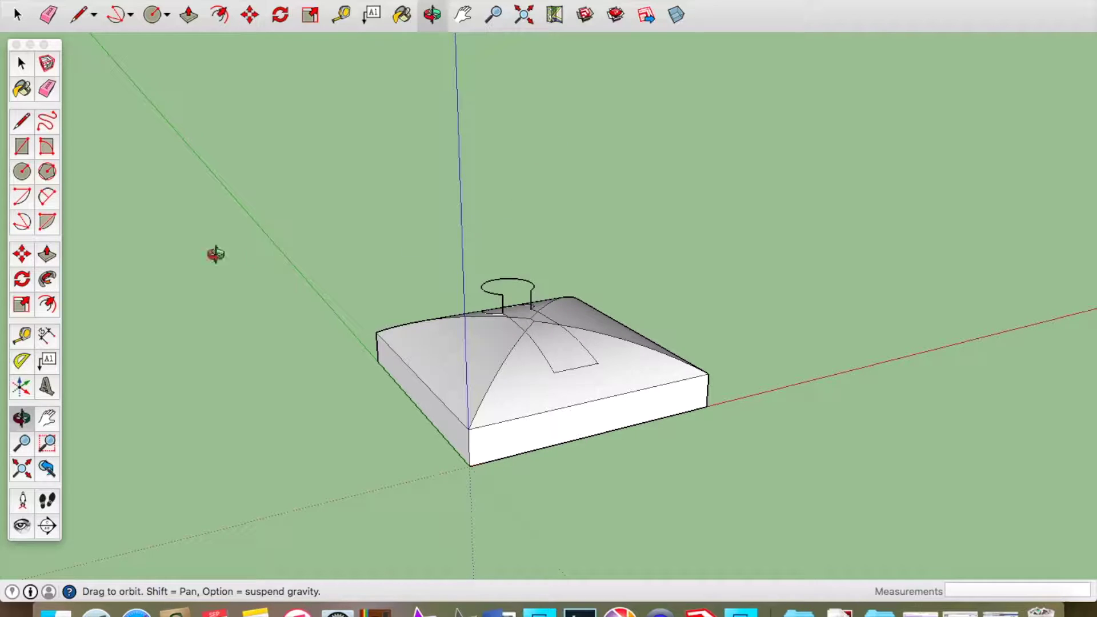
click(21, 63)
drag(454, 256, 548, 302)
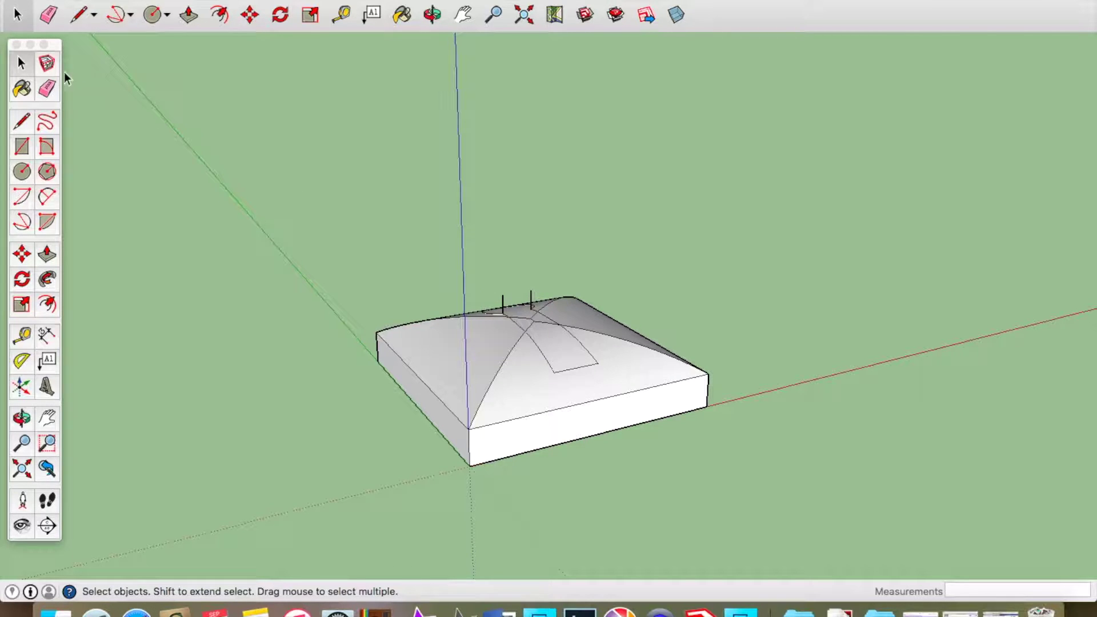
click(47, 88)
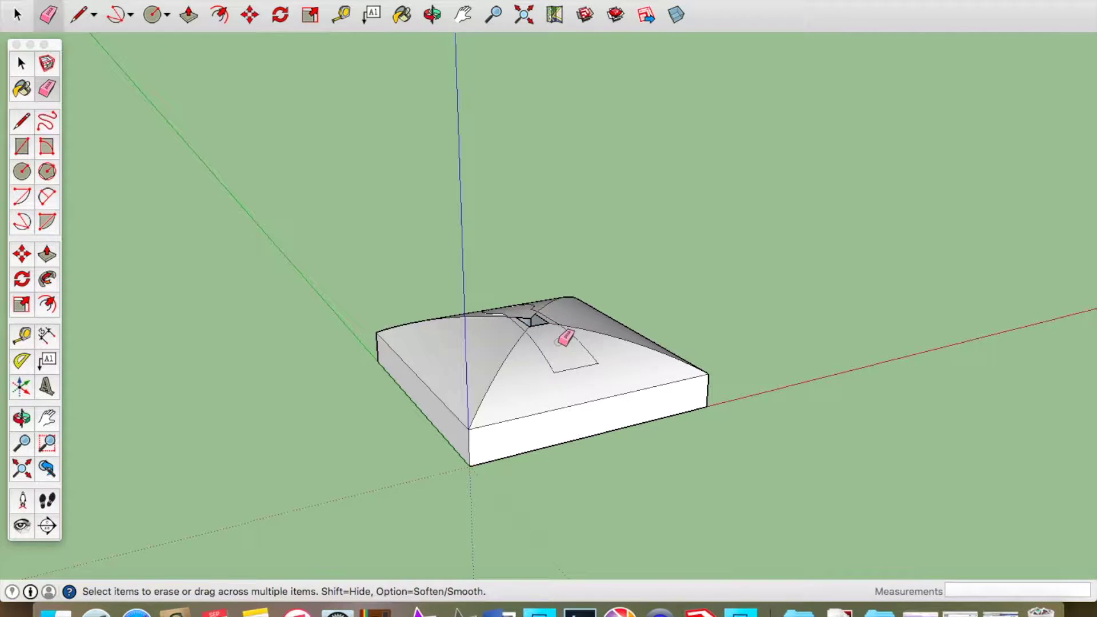
Step: Delete the dome faces inside the keyhole outline to open the keyhole recess
click(21, 64)
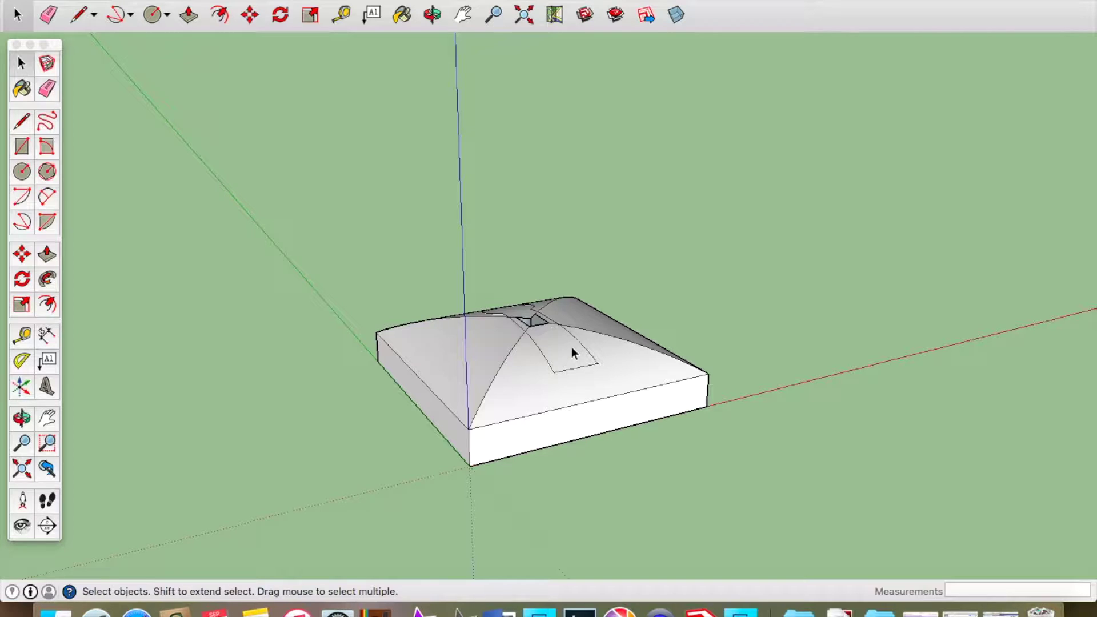
key(Delete)
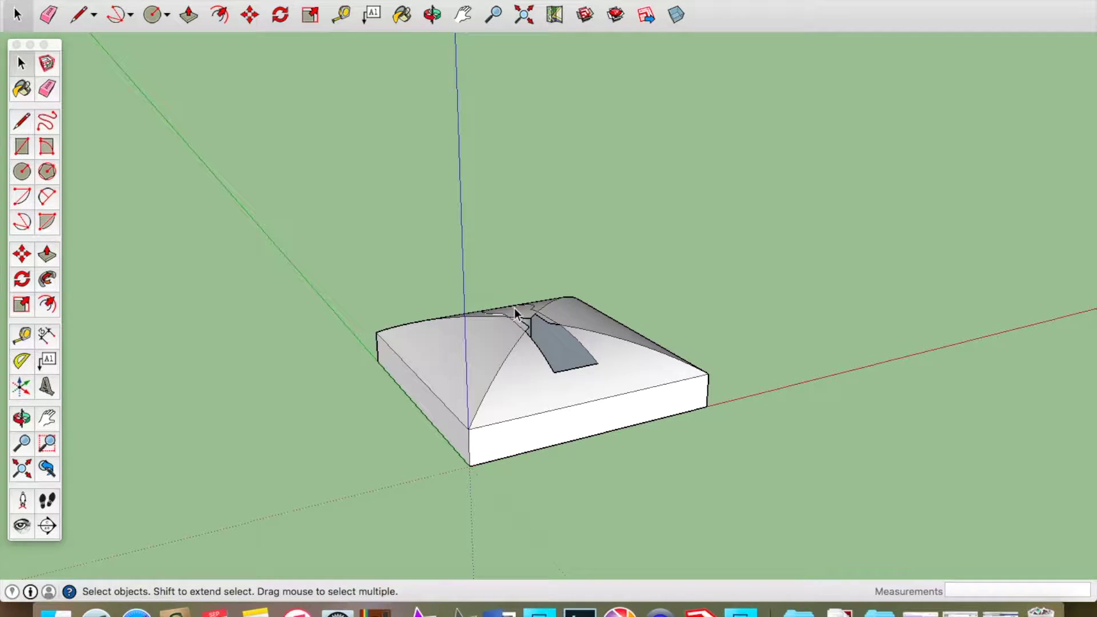
key(Delete)
click(435, 15)
mouse_move(519, 228)
mouse_down()
mouse_move(590, 461)
mouse_move(425, 420)
mouse_up()
Step: Erase the leftover dome seam lines and the stray vertical edge crossing the keyhole opening
click(46, 89)
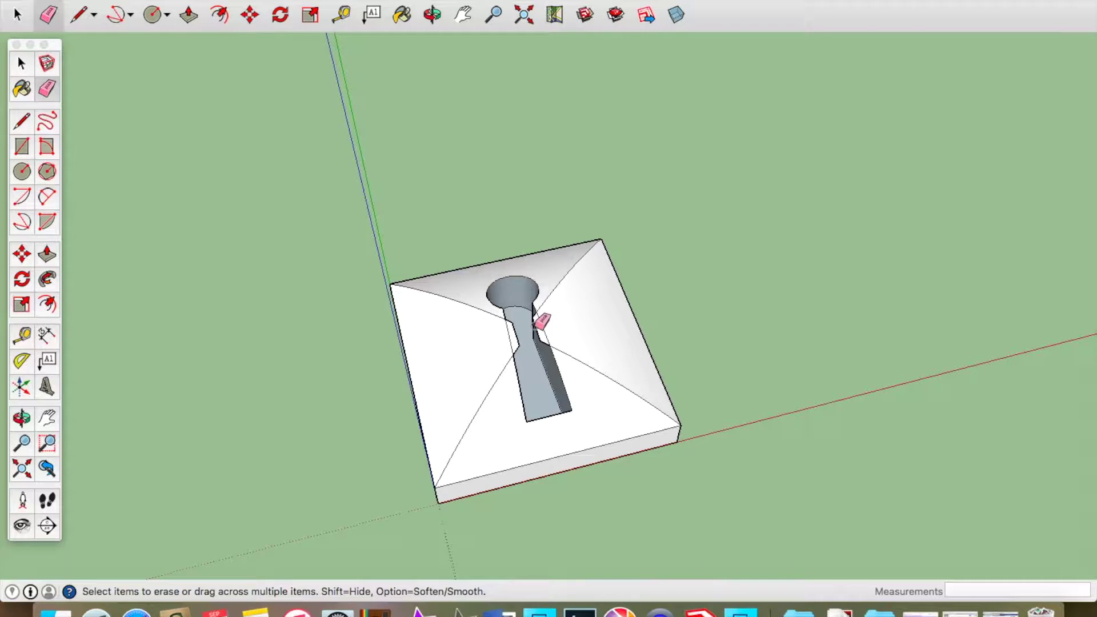
click(22, 63)
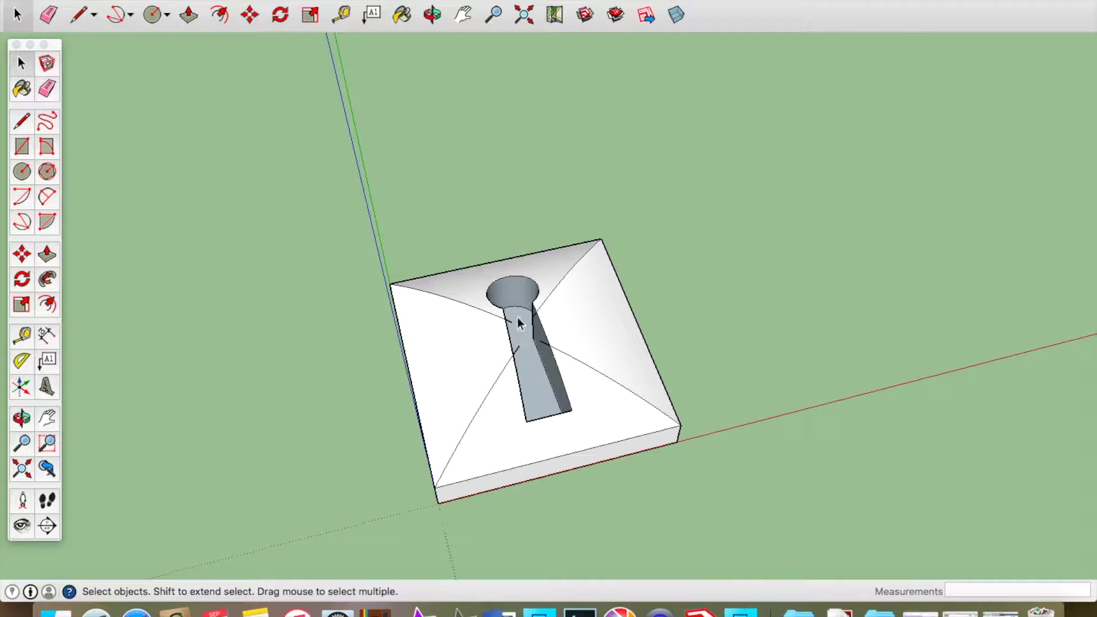
click(47, 88)
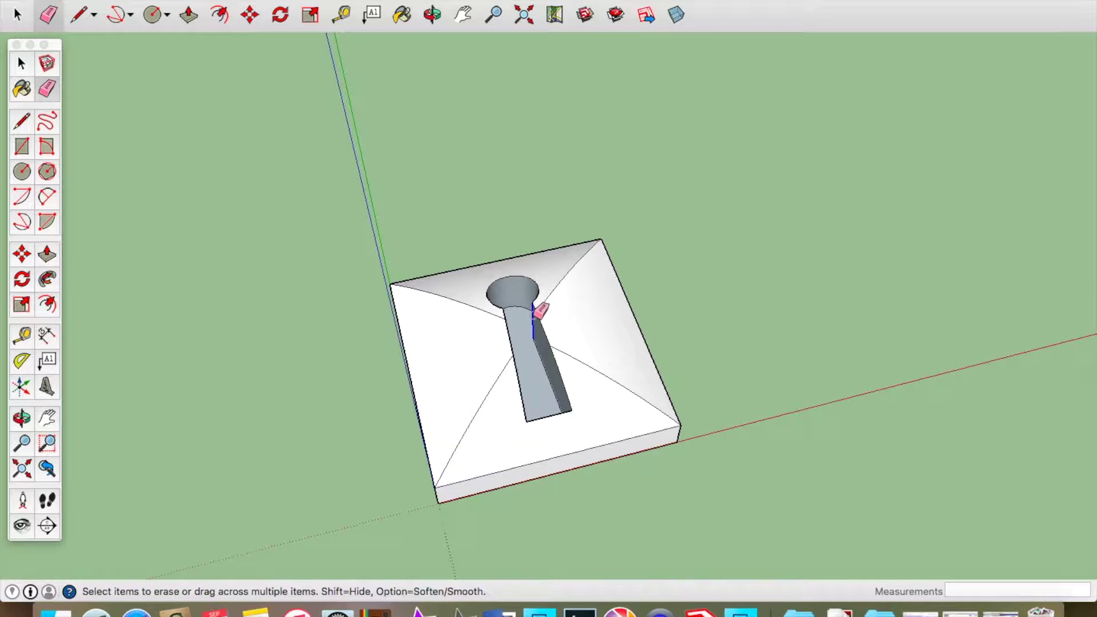
drag(533, 314, 572, 298)
click(432, 14)
drag(441, 301, 569, 278)
click(46, 88)
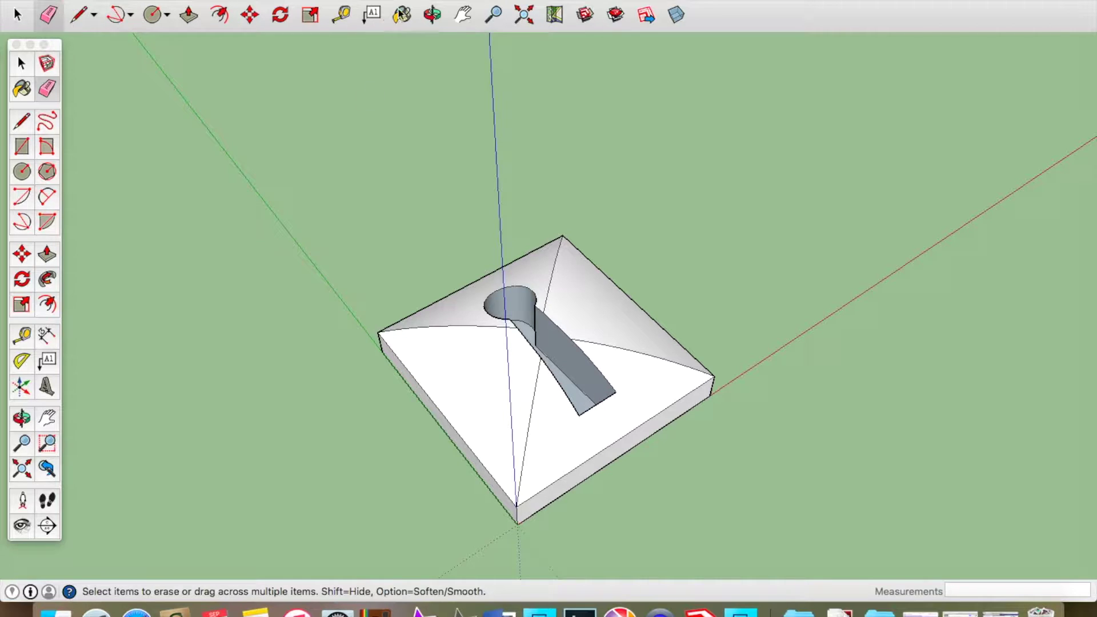
Step: Delete the bottom and side faces of the keyhole-shaped solid protruding from the block's underside
click(432, 14)
drag(595, 386, 472, 156)
drag(534, 456, 543, 112)
drag(581, 398, 611, 120)
drag(417, 338, 551, 301)
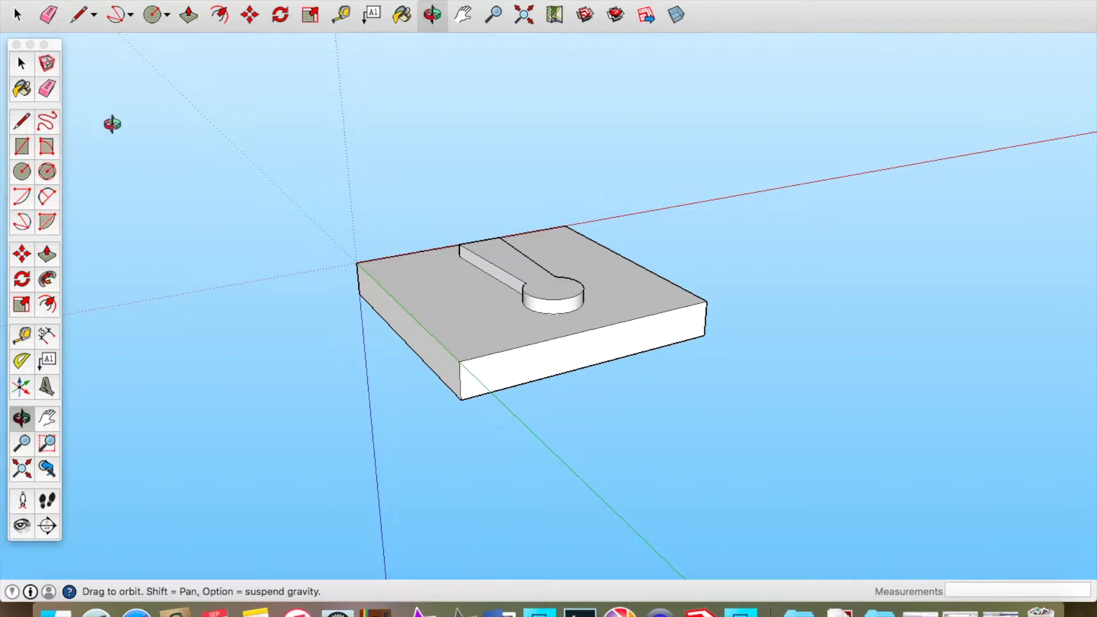
click(22, 63)
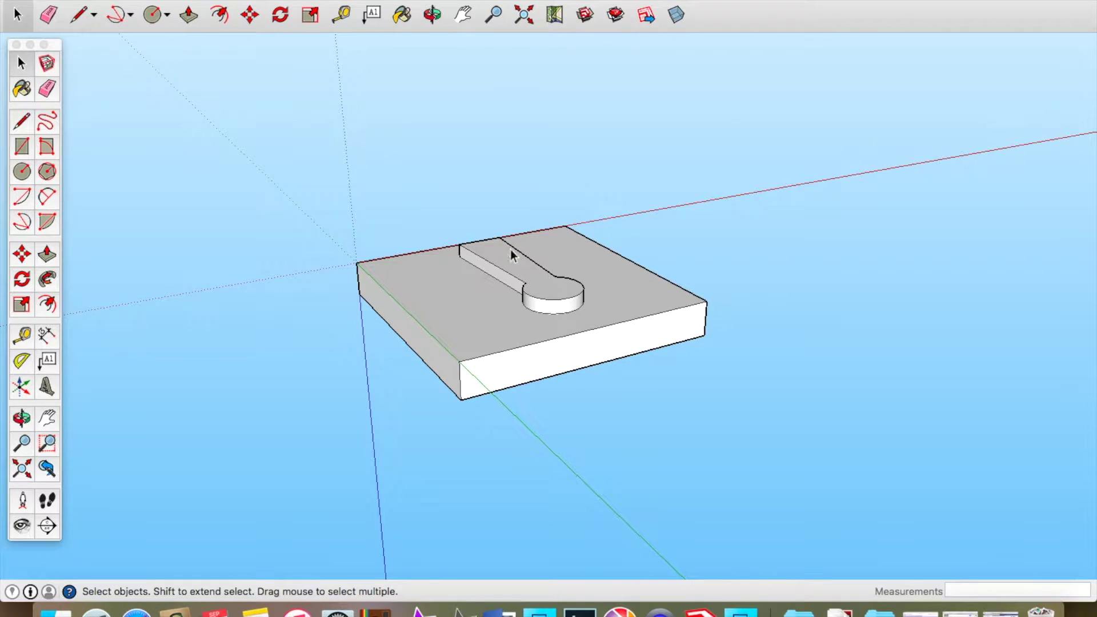
key(Delete)
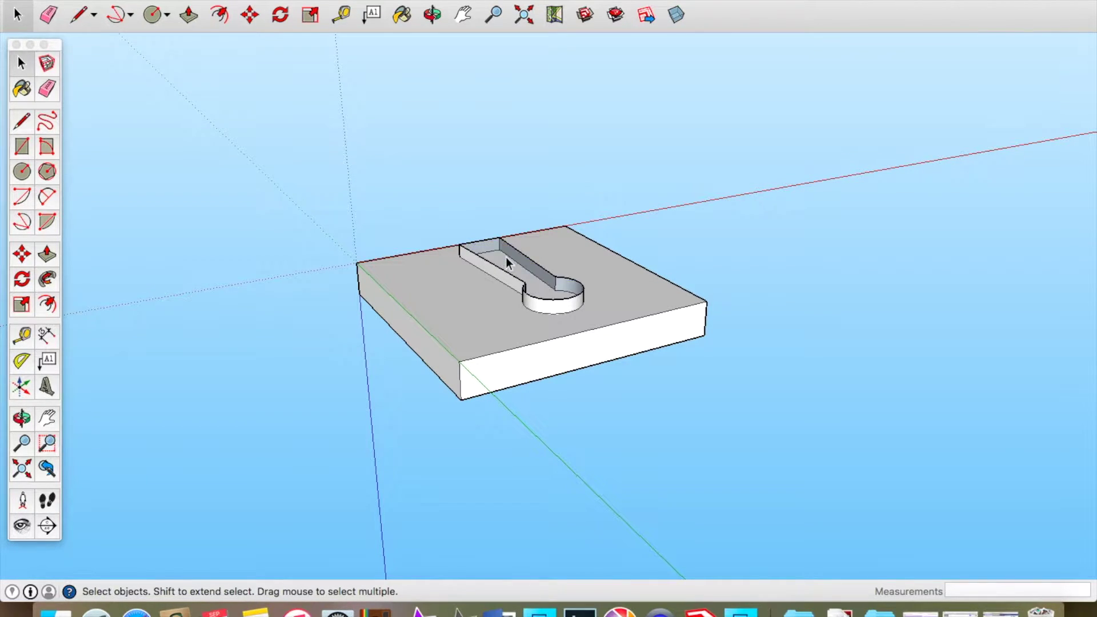
click(503, 260)
key(Delete)
click(482, 263)
click(502, 279)
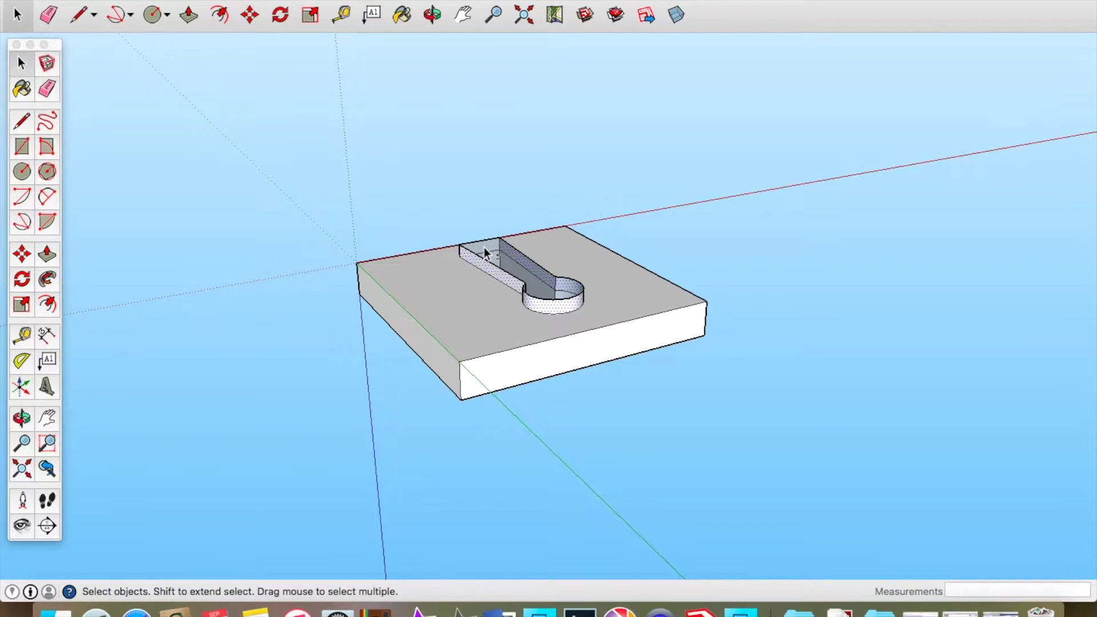
key(super+shift+a)
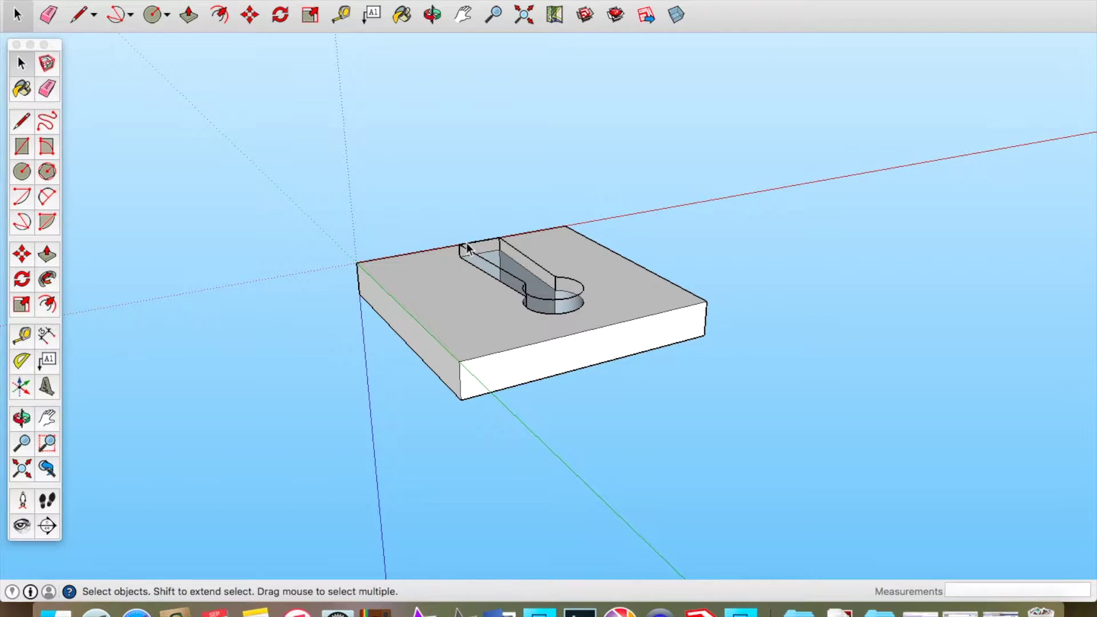
Step: Erase the leftover keyhole edges protruding from the block's underside, keeping the underside face intact
click(46, 90)
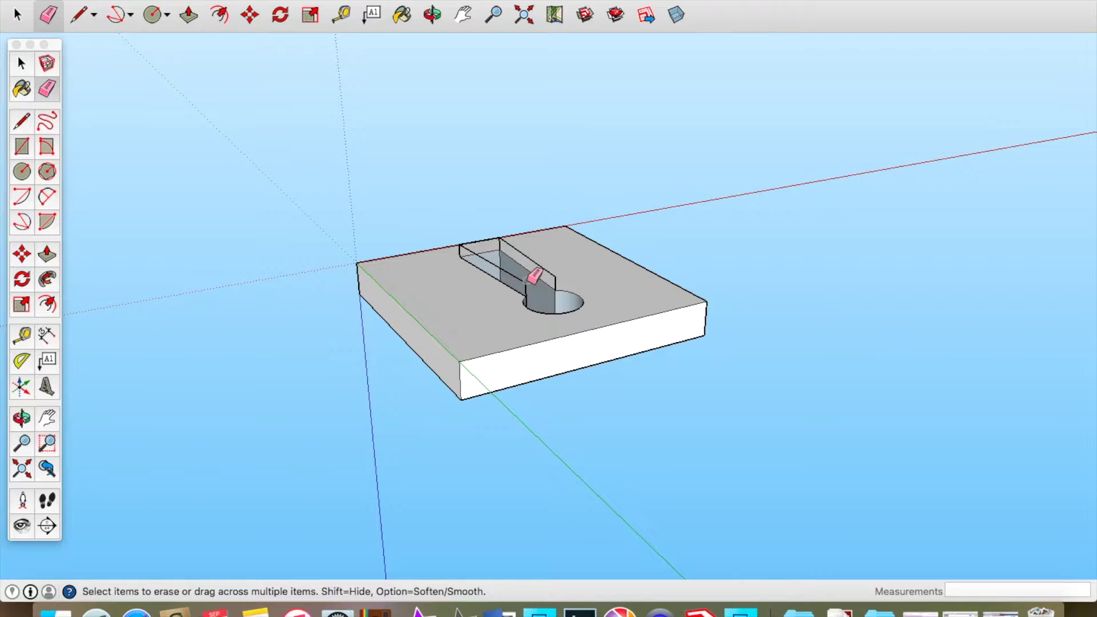
drag(528, 284, 529, 283)
click(498, 238)
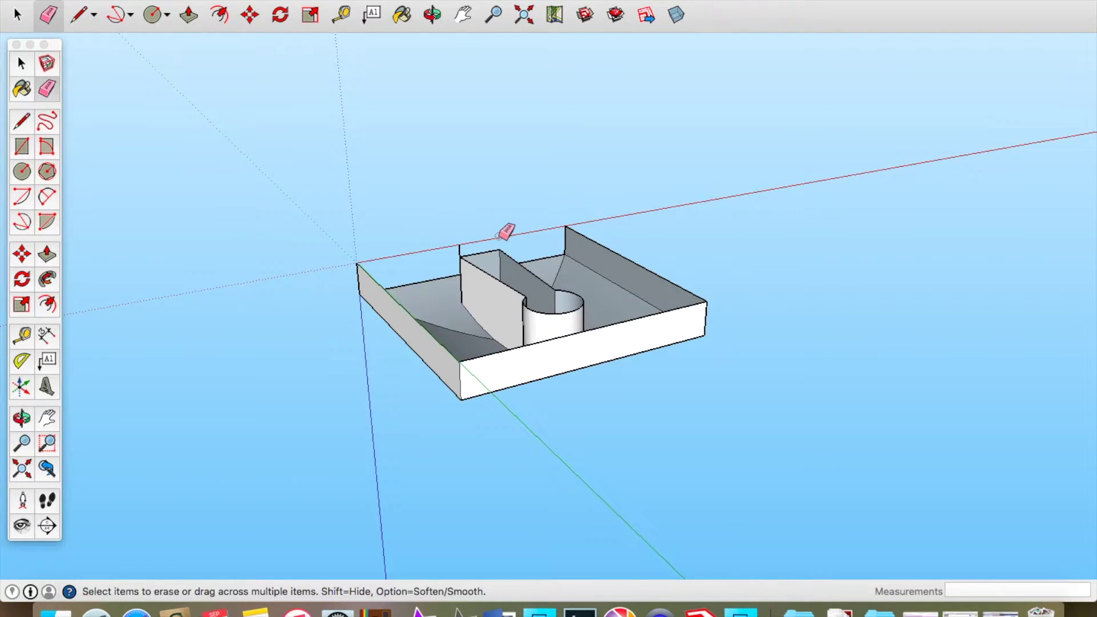
key(super+z)
click(436, 15)
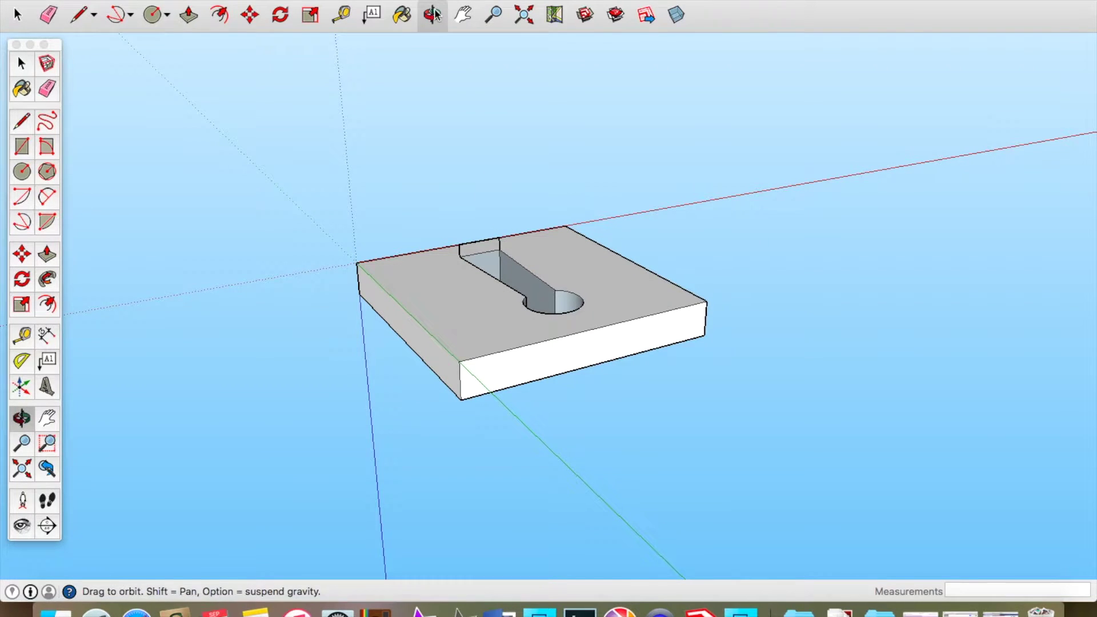
mouse_move(484, 345)
mouse_down()
mouse_move(573, 245)
mouse_move(514, 245)
mouse_up()
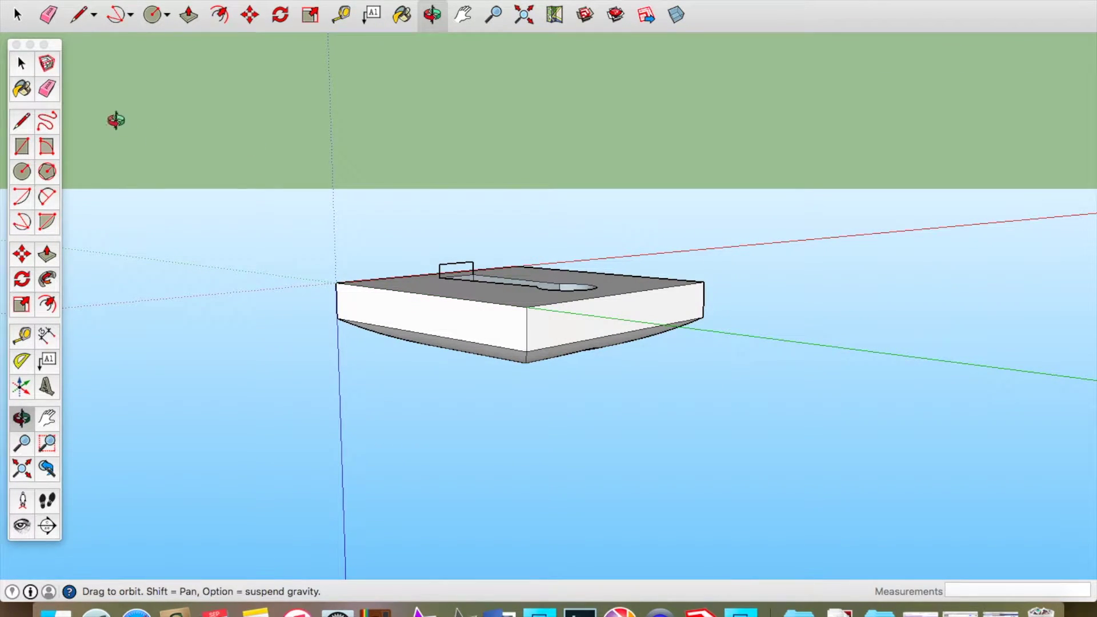
click(57, 89)
drag(460, 264, 440, 265)
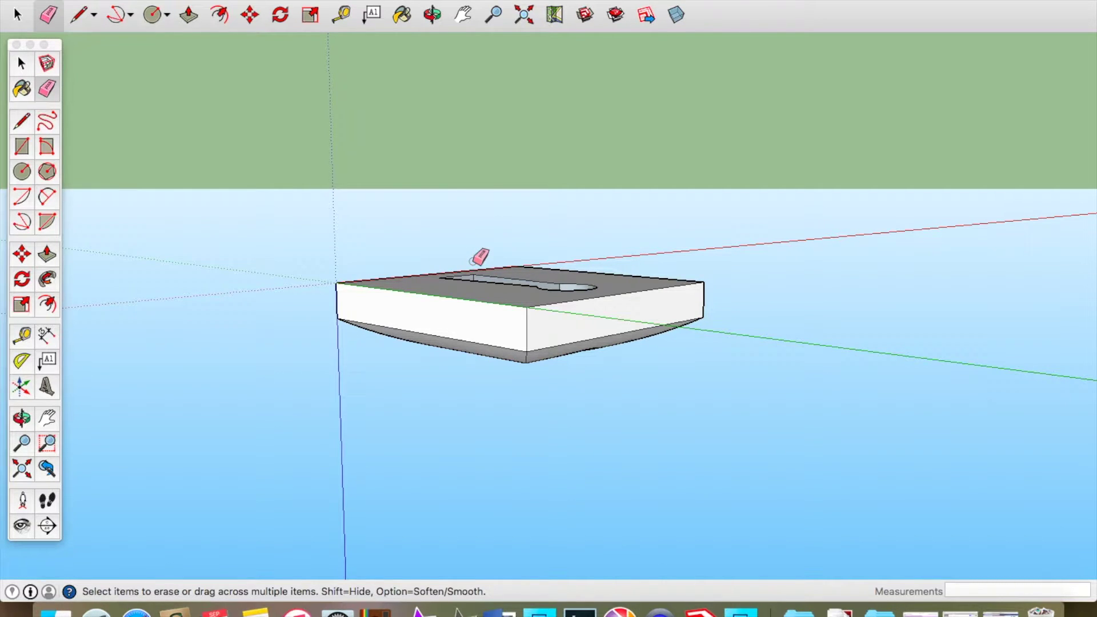
click(432, 15)
drag(368, 275, 480, 503)
drag(480, 343, 524, 140)
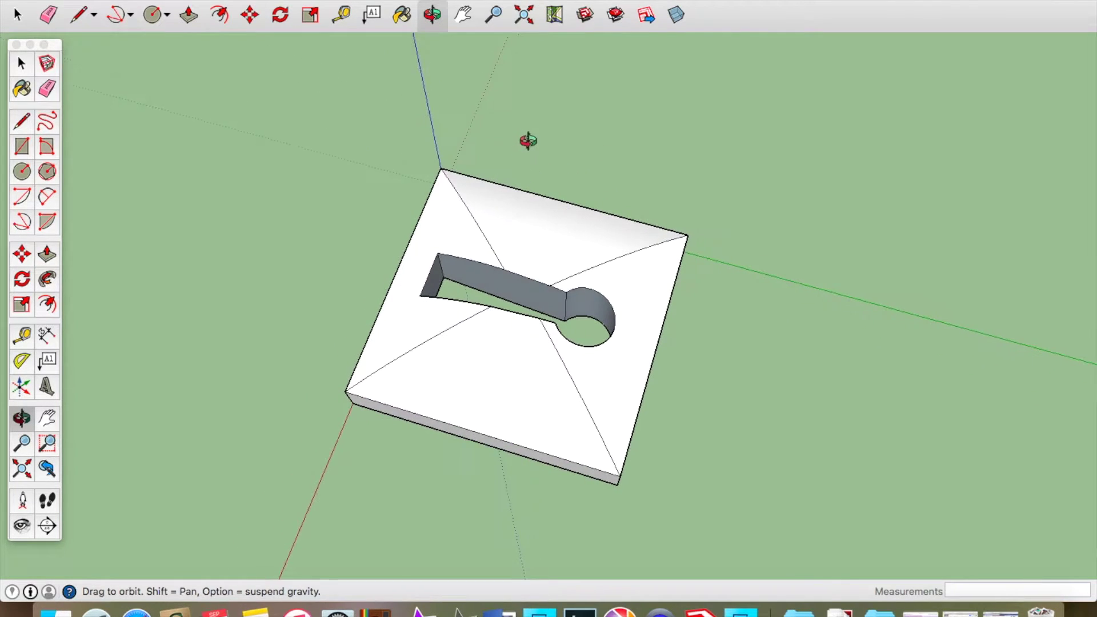
Step: Hide the dome's diagonal ridge line running from the keyhole slot to the corner at the origin
drag(360, 385, 738, 370)
drag(570, 427, 775, 319)
drag(695, 372, 757, 311)
click(47, 89)
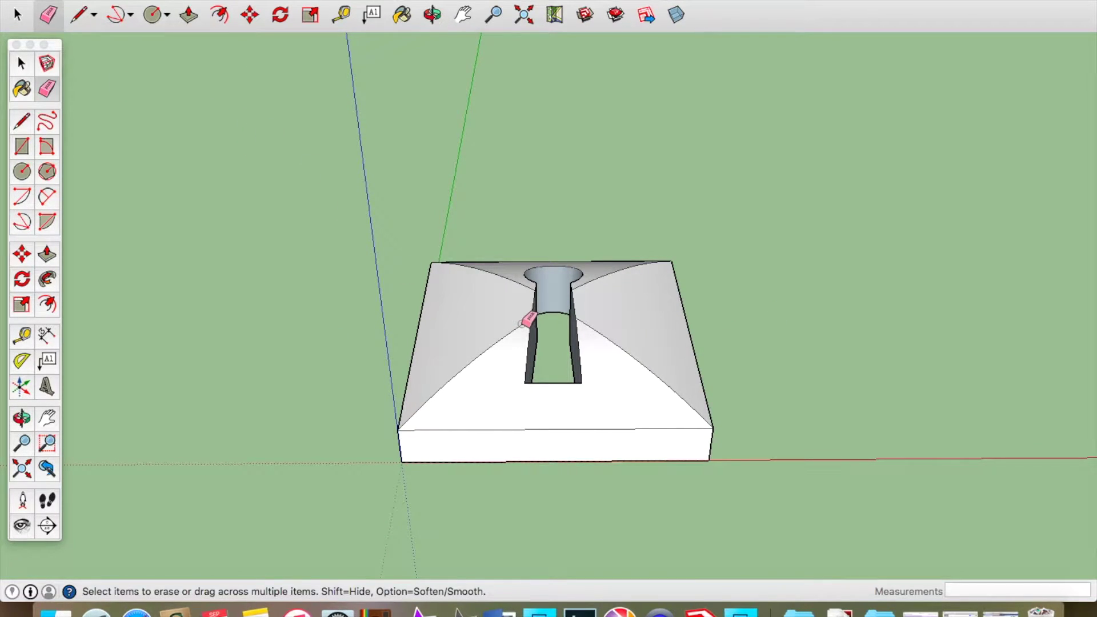
mouse_move(520, 327)
mouse_down()
mouse_move(419, 404)
mouse_move(410, 424)
mouse_up()
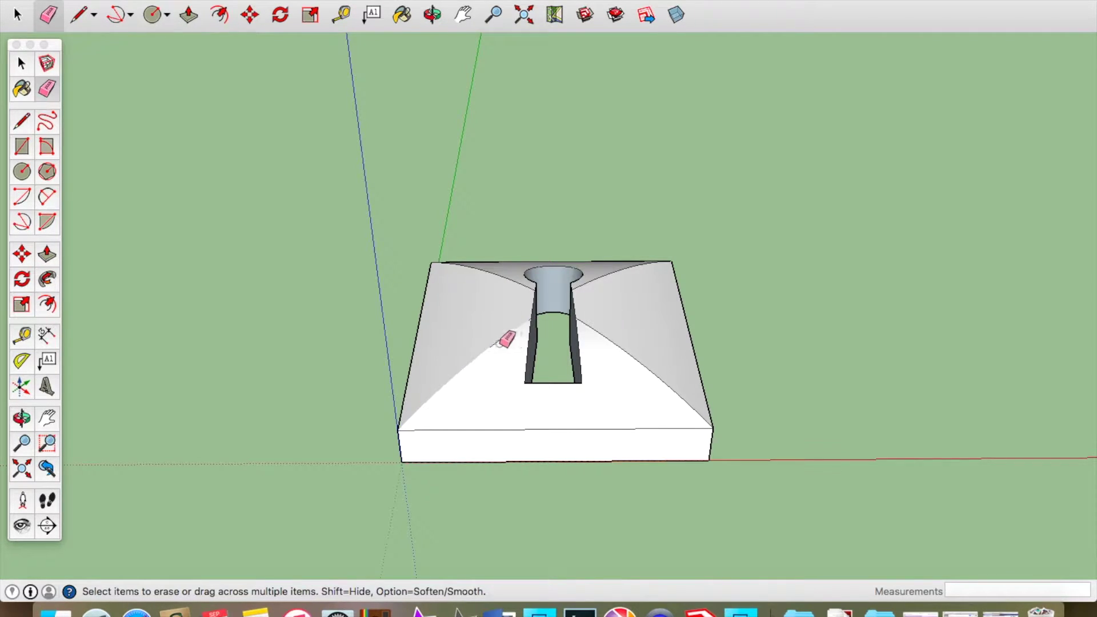
drag(498, 341, 480, 355)
Step: Hide the diagonal ridge line running from the keyhole to the block corner on the green axis
click(433, 16)
drag(451, 301, 784, 343)
drag(500, 343, 710, 408)
drag(459, 305, 671, 338)
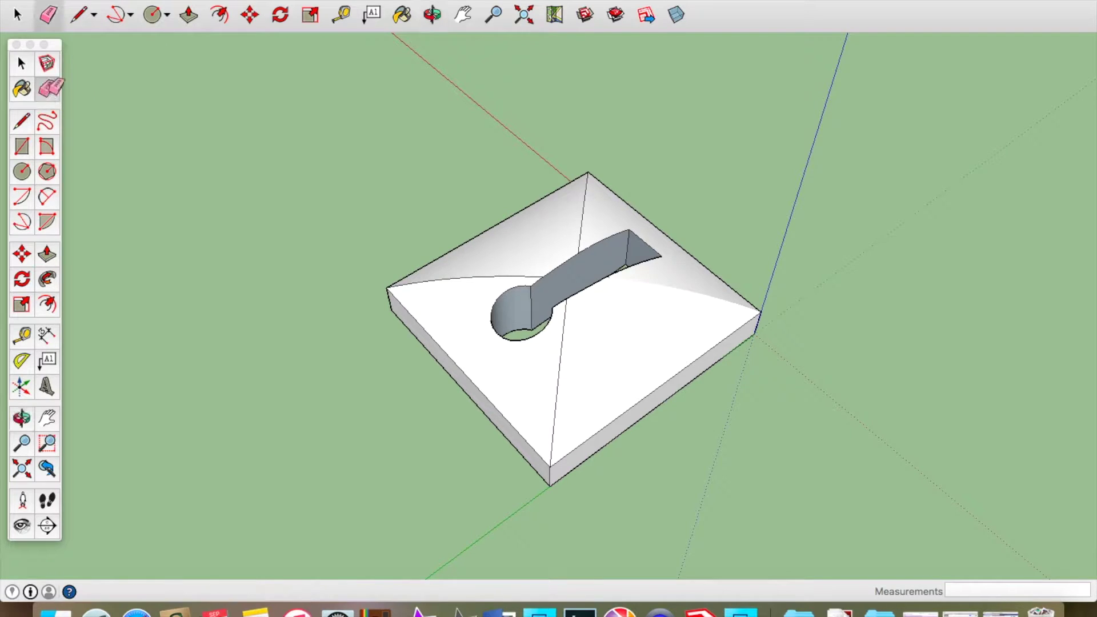
click(47, 89)
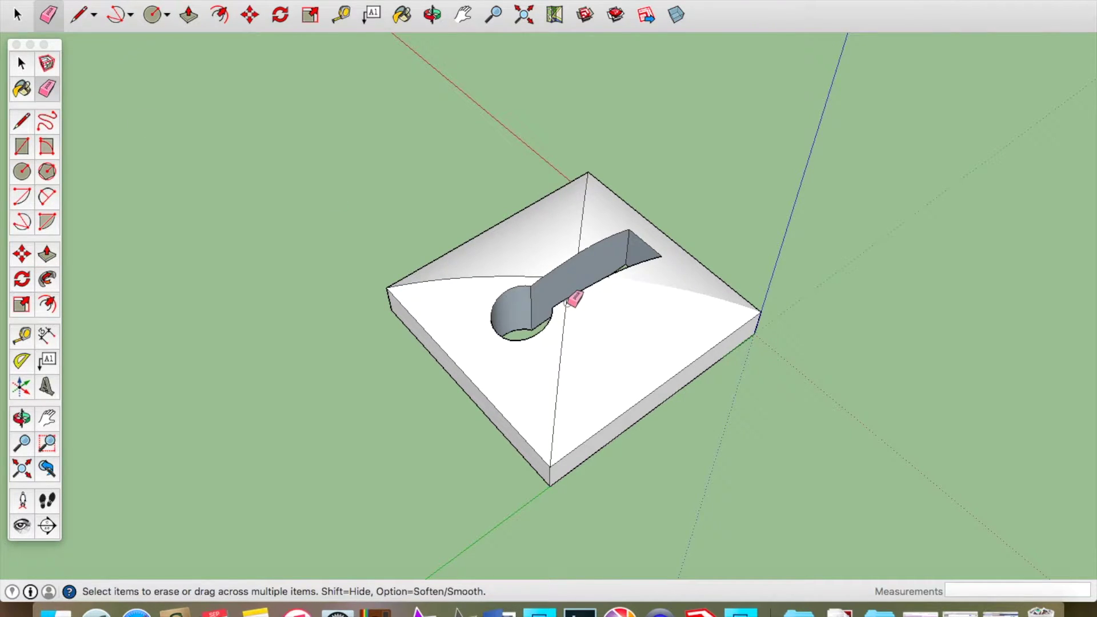
drag(567, 304, 551, 446)
drag(557, 405, 556, 420)
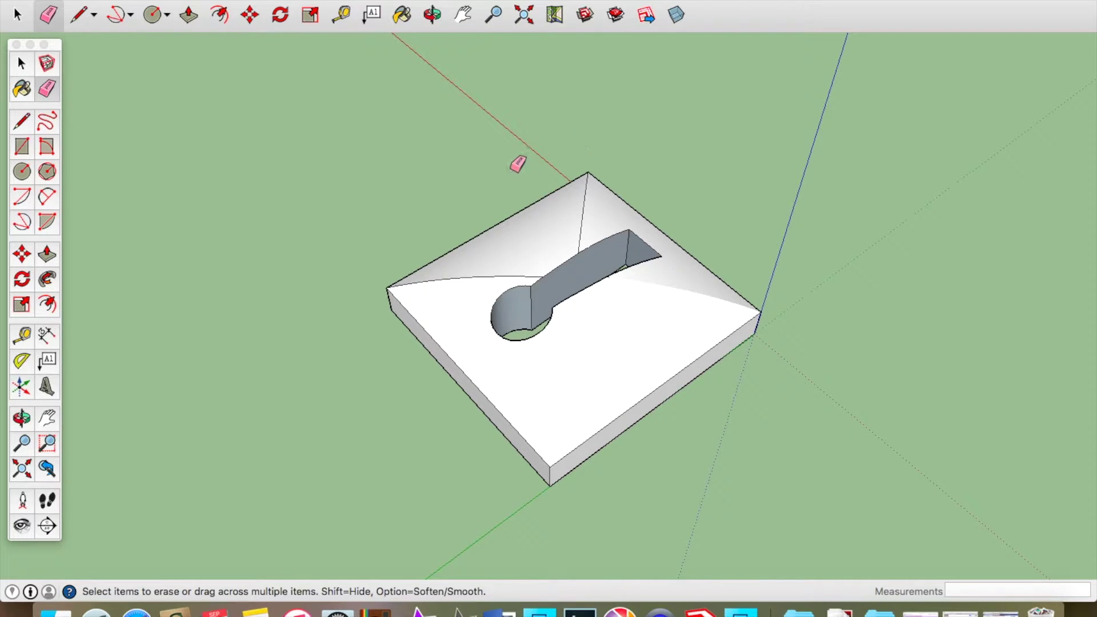
Step: Hide the diagonal ridge line running from the keyhole to the block corner opposite the origin
click(432, 15)
drag(466, 299, 593, 400)
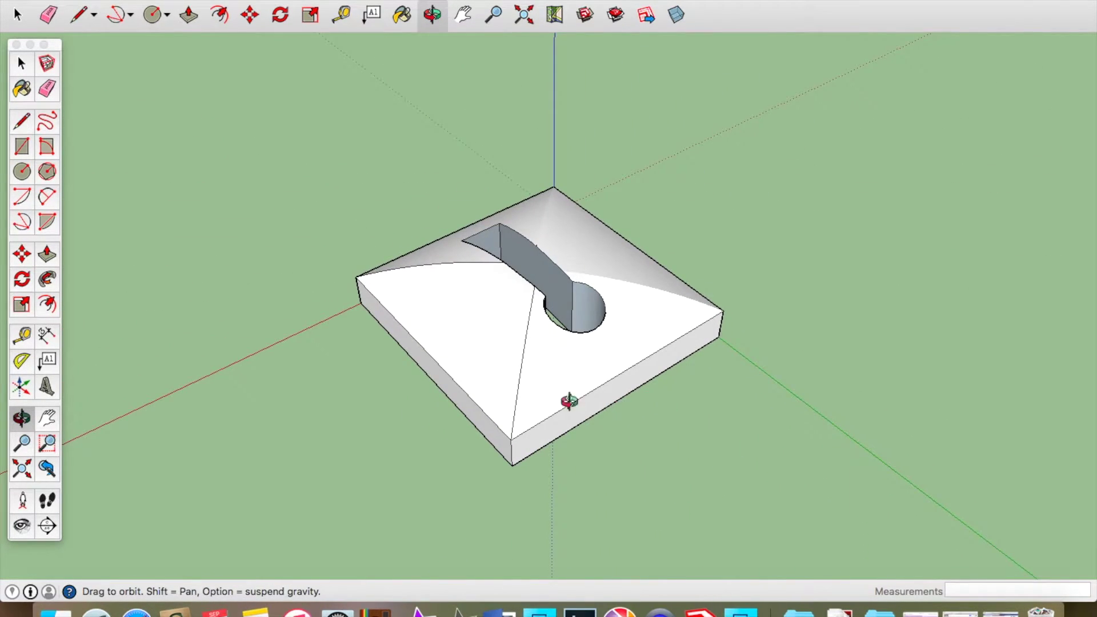
click(47, 88)
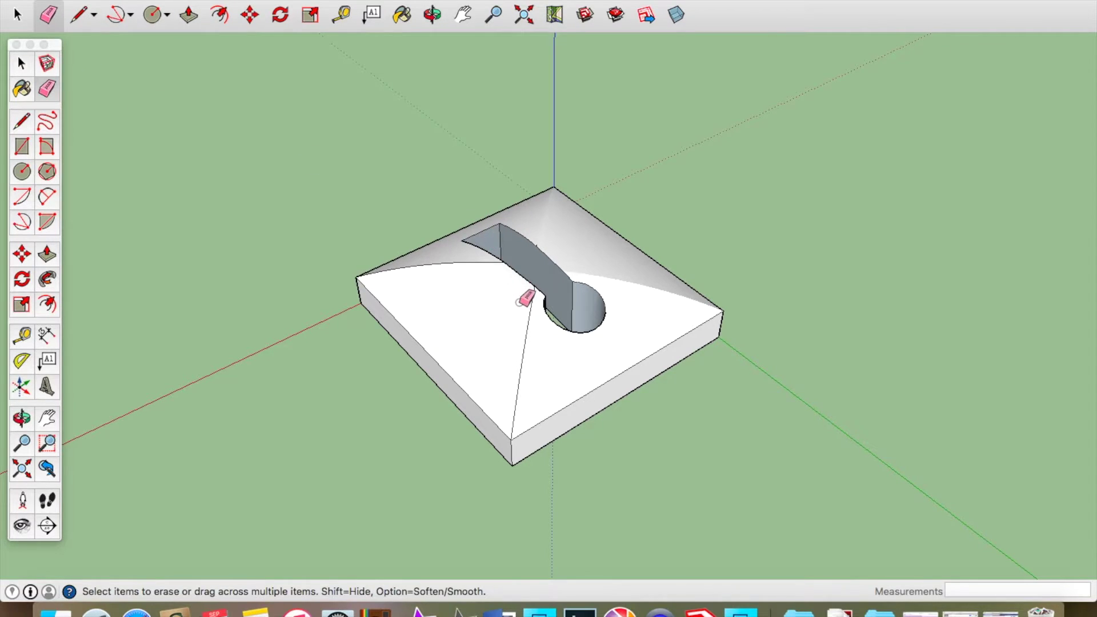
drag(532, 289, 514, 389)
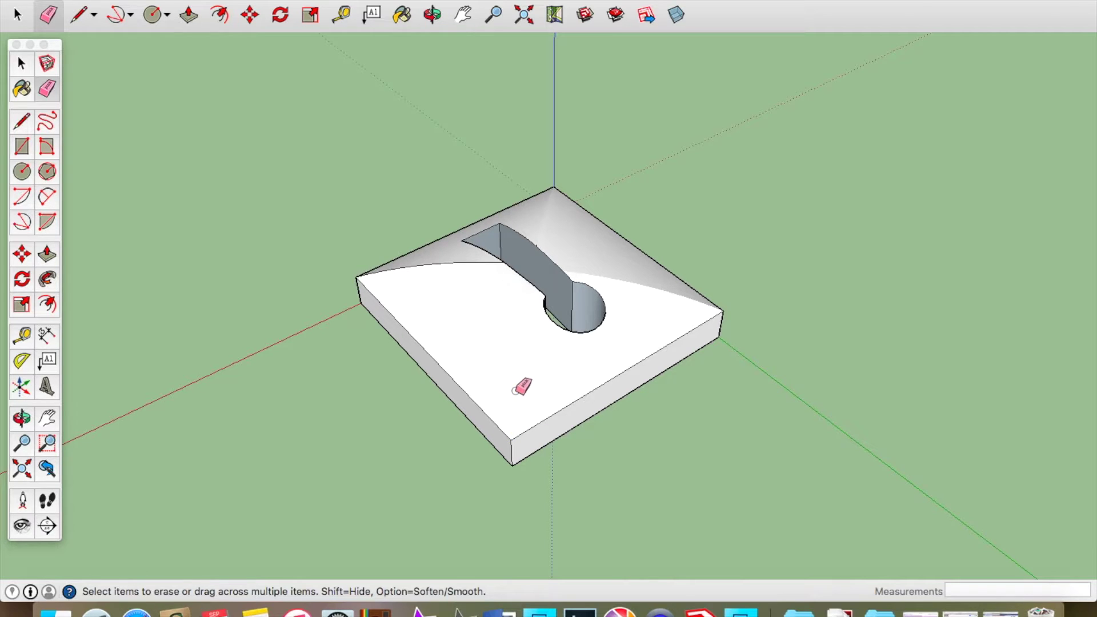
Step: Hide the remaining diagonal ridge line running from the keyhole slot to the block corner on the red axis
click(433, 14)
drag(432, 331, 647, 389)
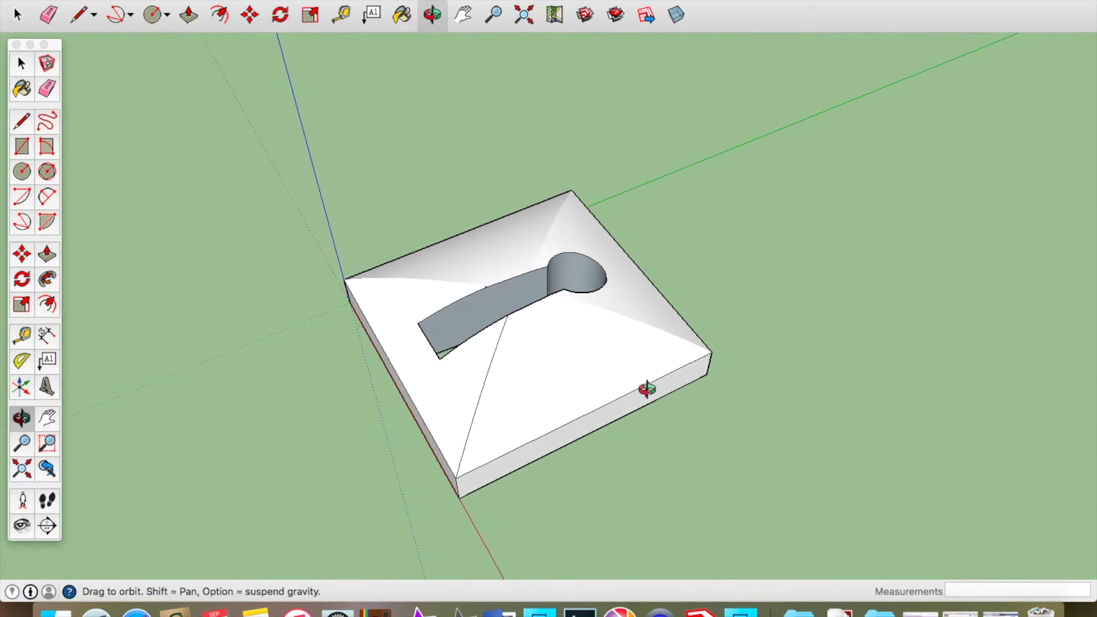
drag(346, 380, 543, 397)
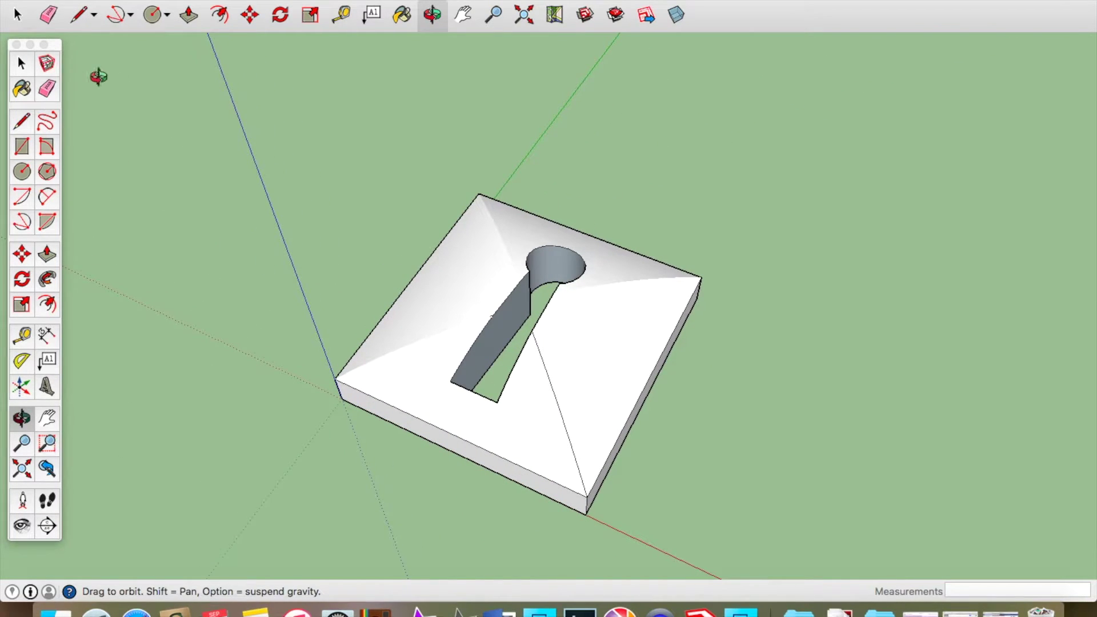
click(47, 89)
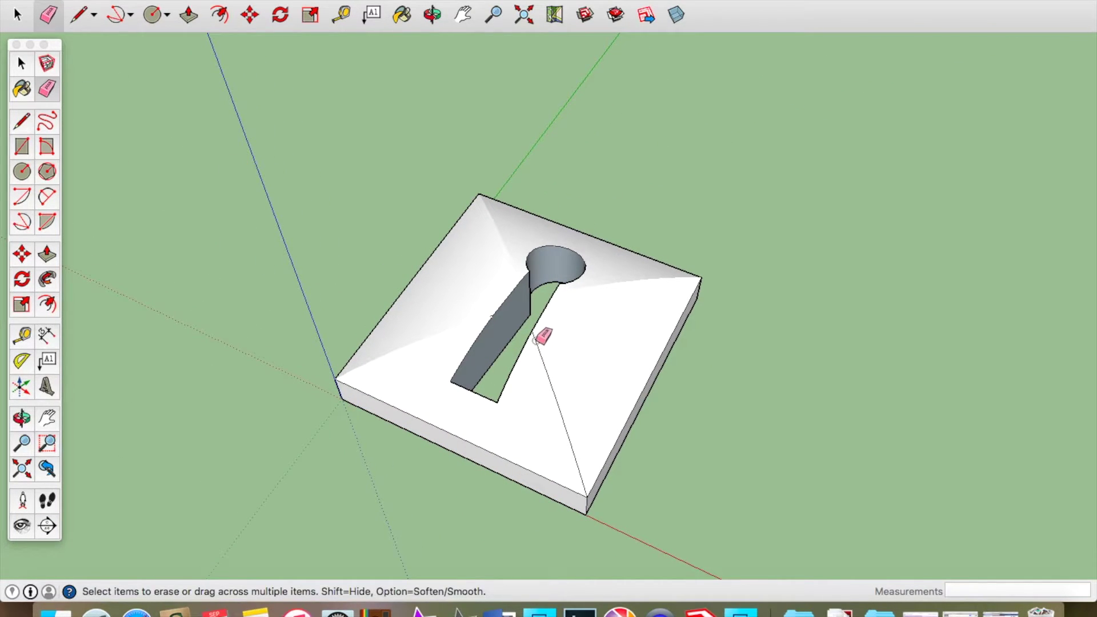
drag(536, 338, 579, 480)
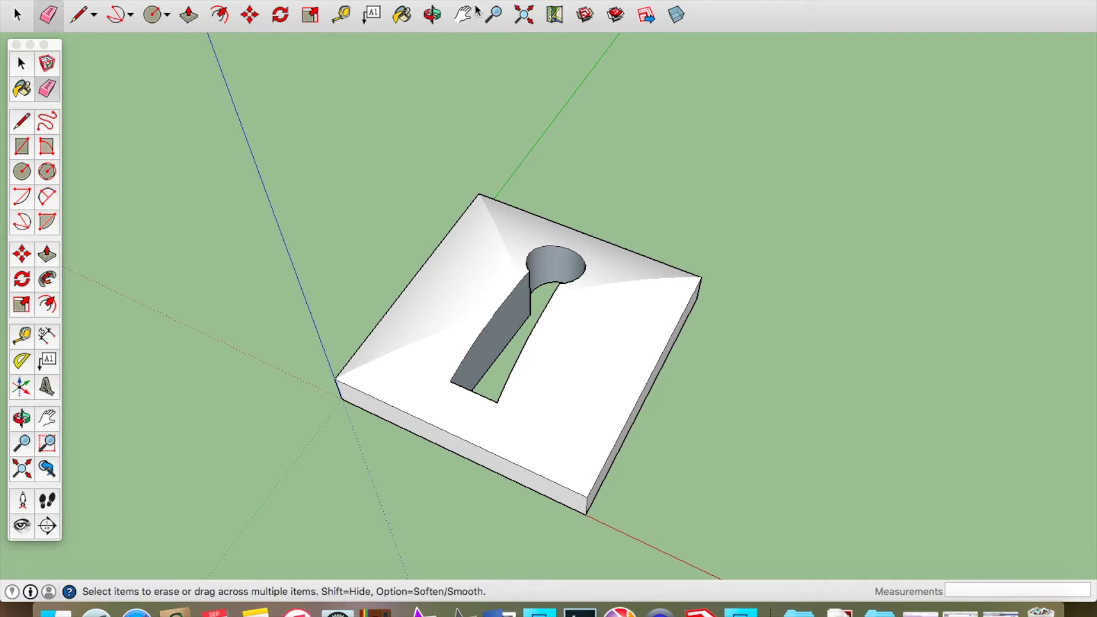
Step: Paint all four curved top faces of the dome red at 100% opacity
click(433, 17)
drag(392, 186, 591, 155)
drag(623, 316, 622, 279)
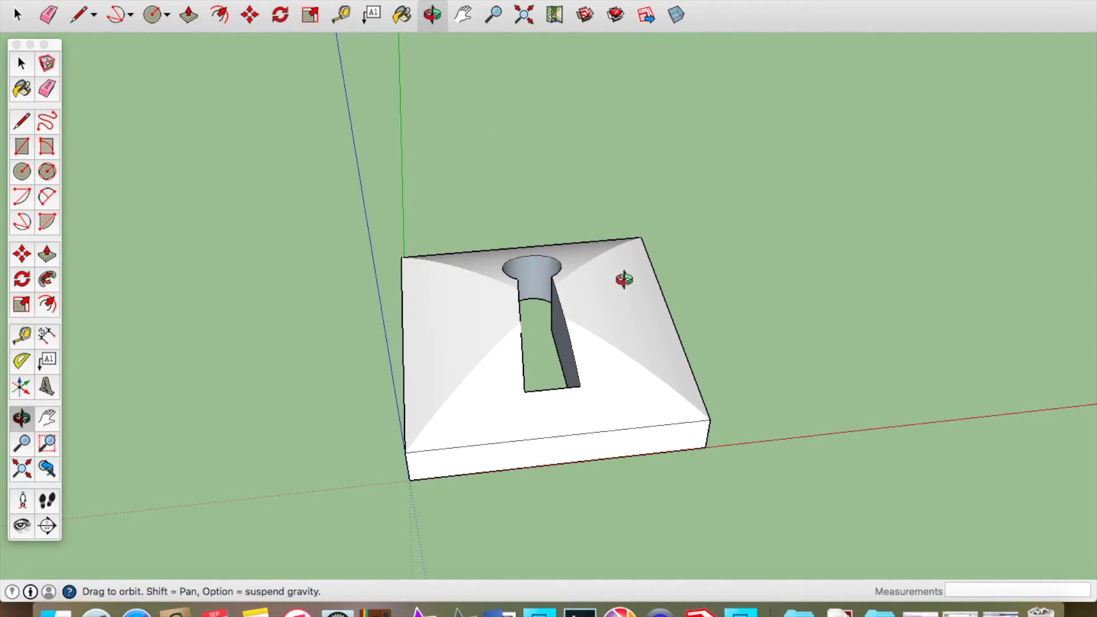
click(22, 88)
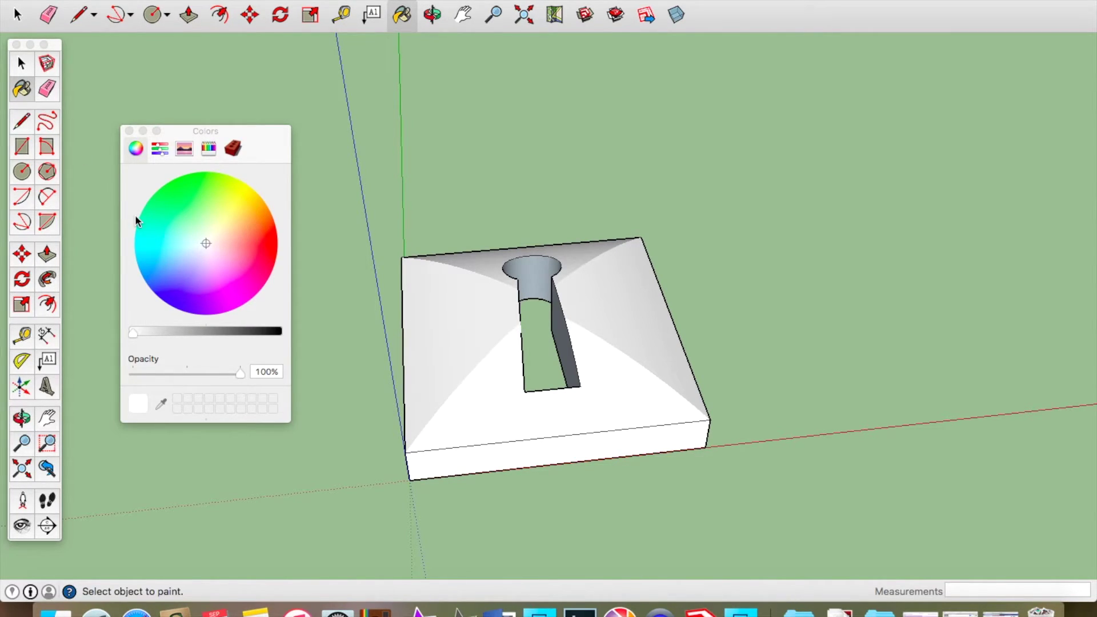
click(261, 241)
click(431, 329)
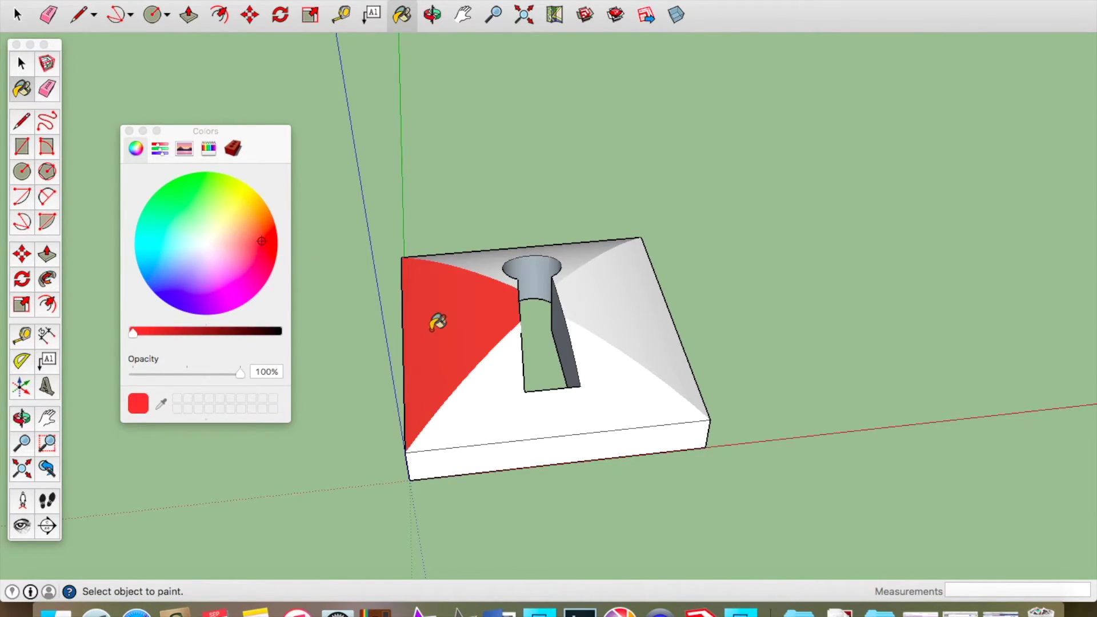
click(517, 390)
click(615, 310)
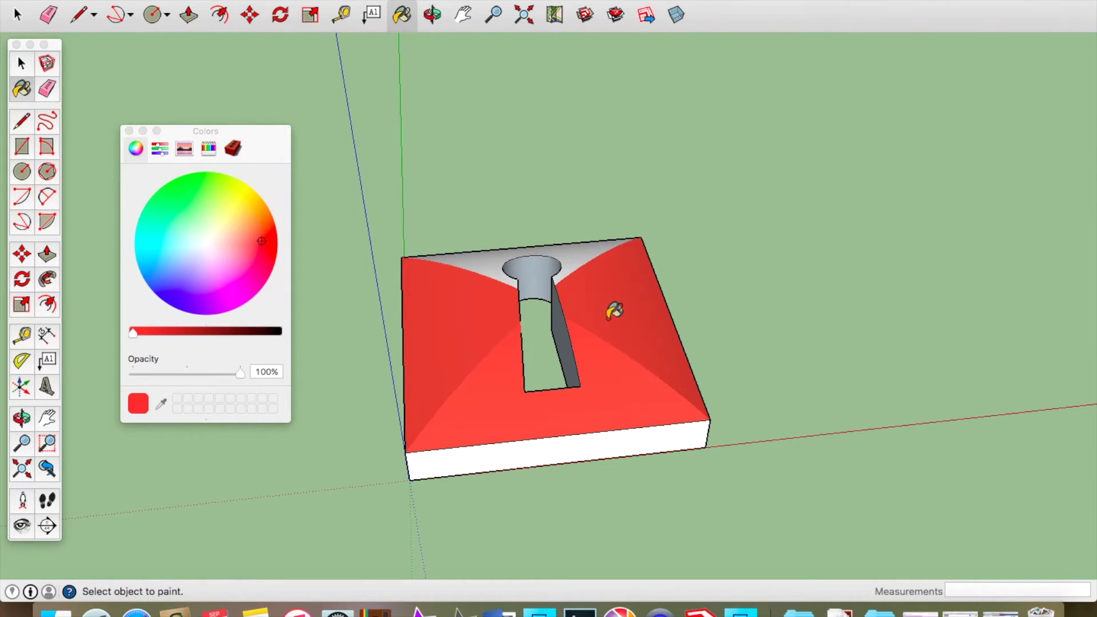
click(584, 242)
Step: Choose a blue color and paint three of the block's vertical side faces with it, including both sides meeting at the origin
click(163, 284)
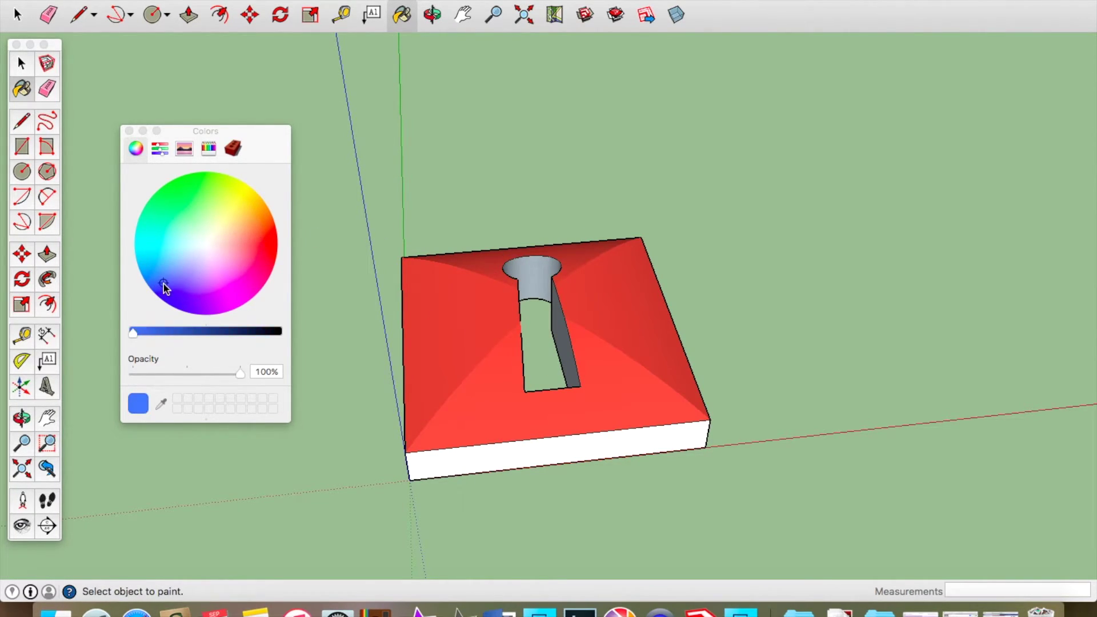
click(470, 461)
click(432, 16)
drag(460, 343, 535, 480)
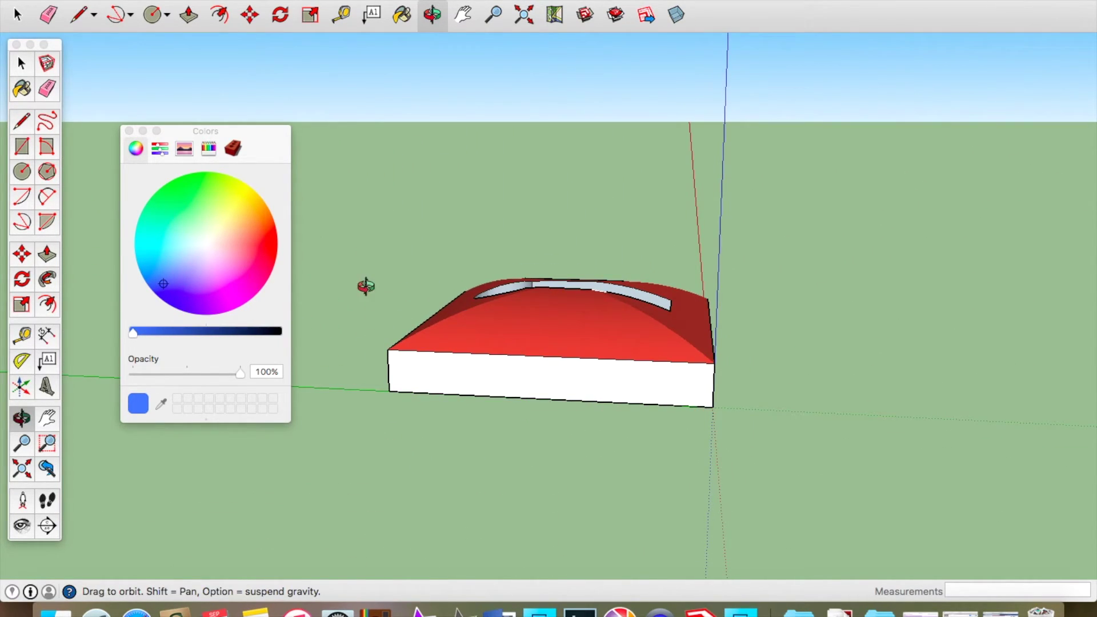
click(22, 91)
click(444, 375)
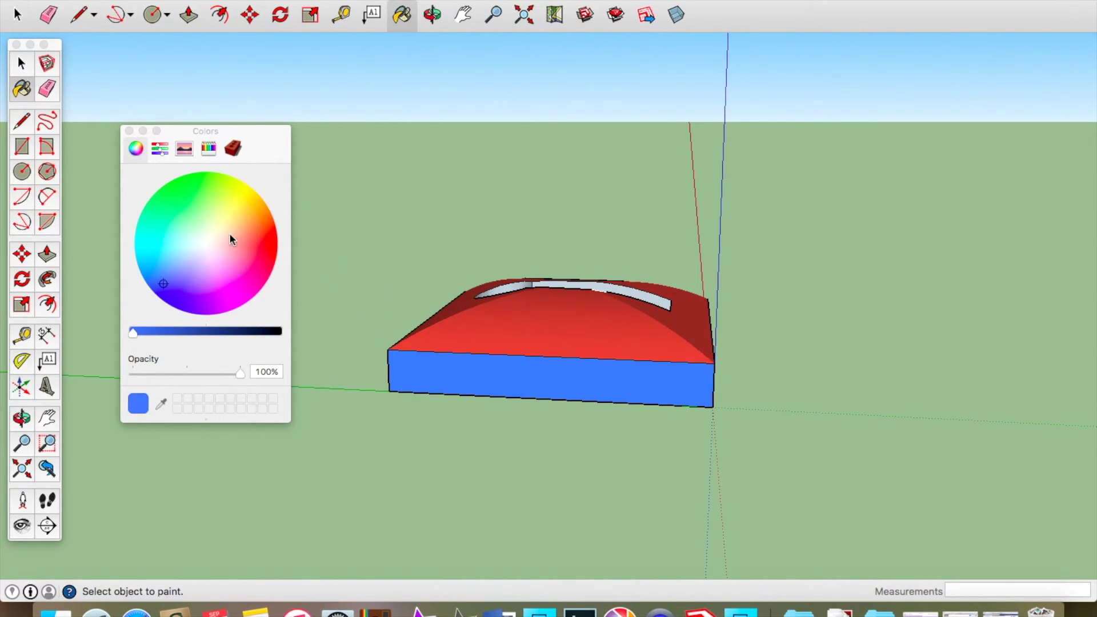
click(433, 15)
drag(386, 271, 716, 373)
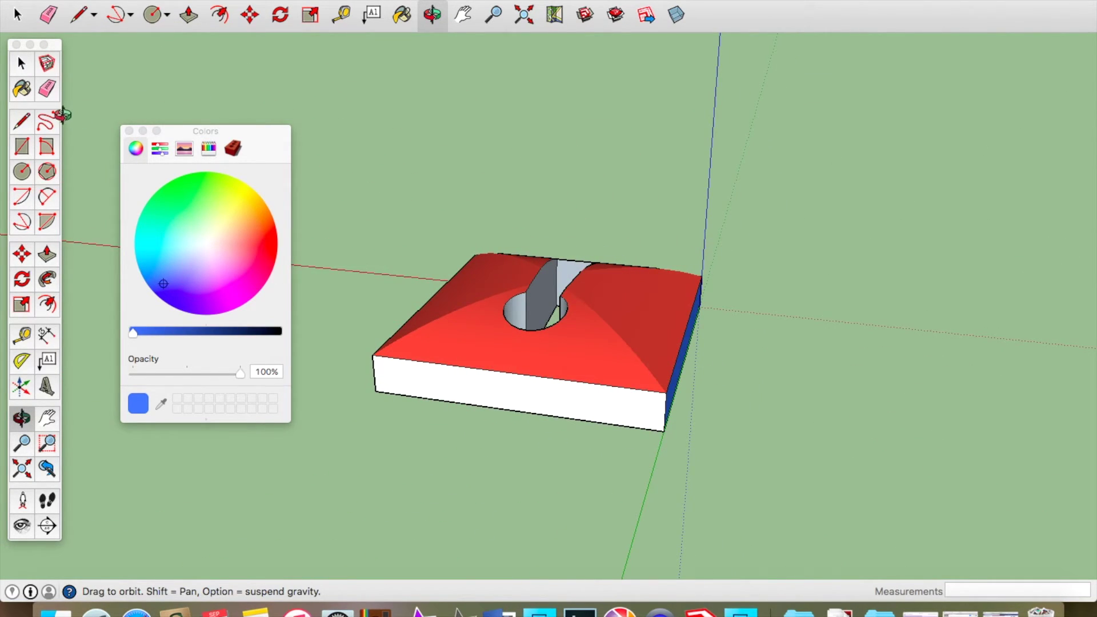
click(23, 89)
click(535, 388)
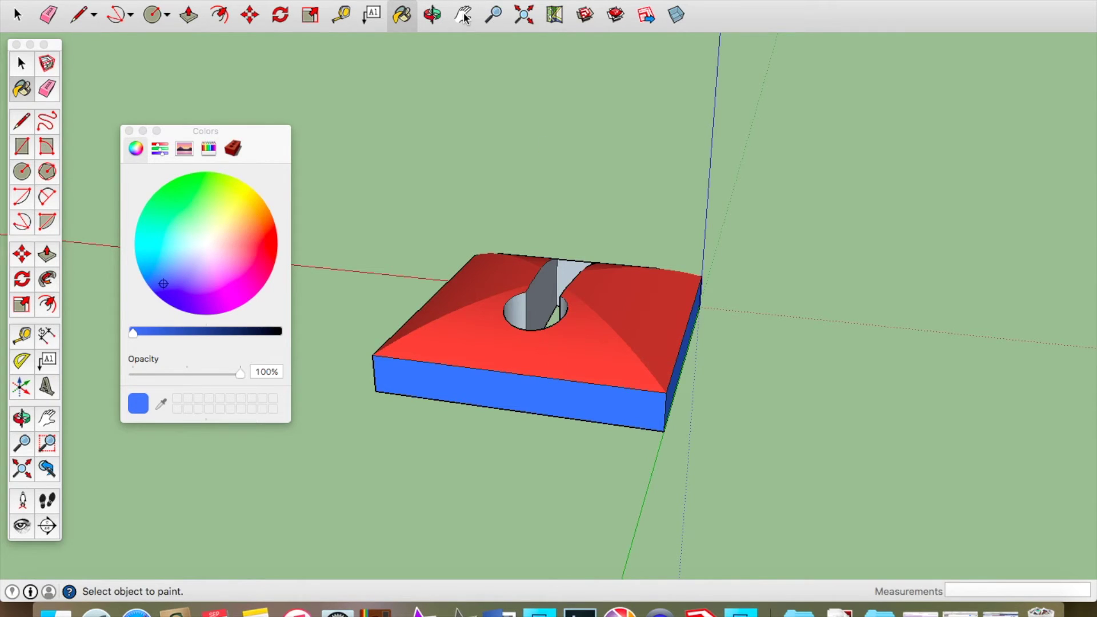
Step: Paint the inner walls of the keyhole opening, both the slot and the round end, with the same blue
click(553, 287)
click(521, 313)
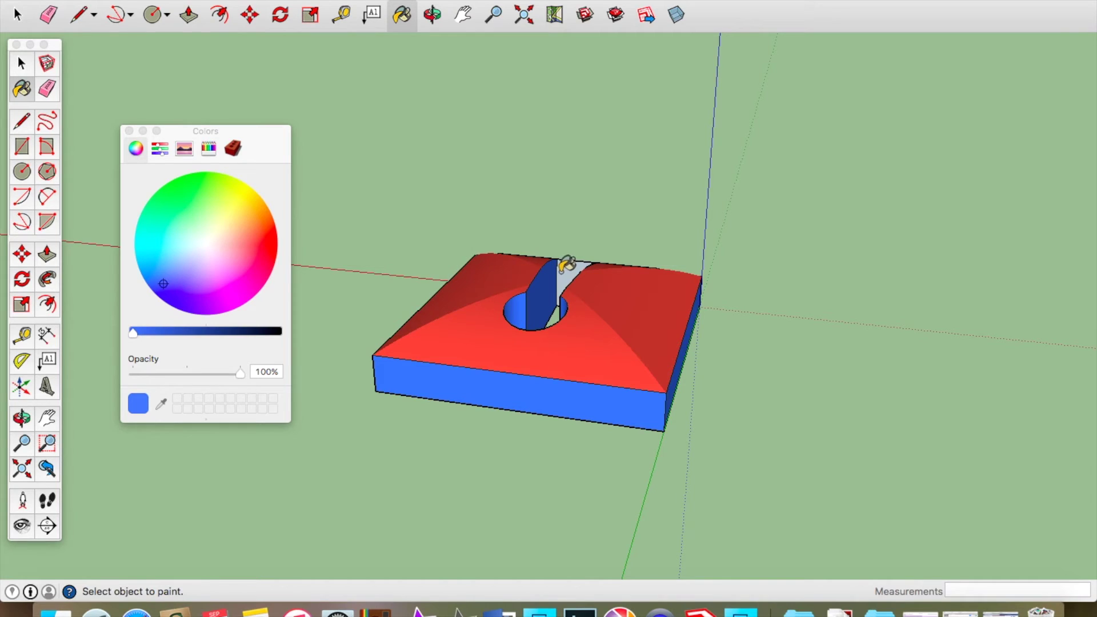
click(572, 269)
click(433, 14)
mouse_move(492, 309)
mouse_down()
mouse_move(520, 311)
mouse_move(700, 393)
mouse_up()
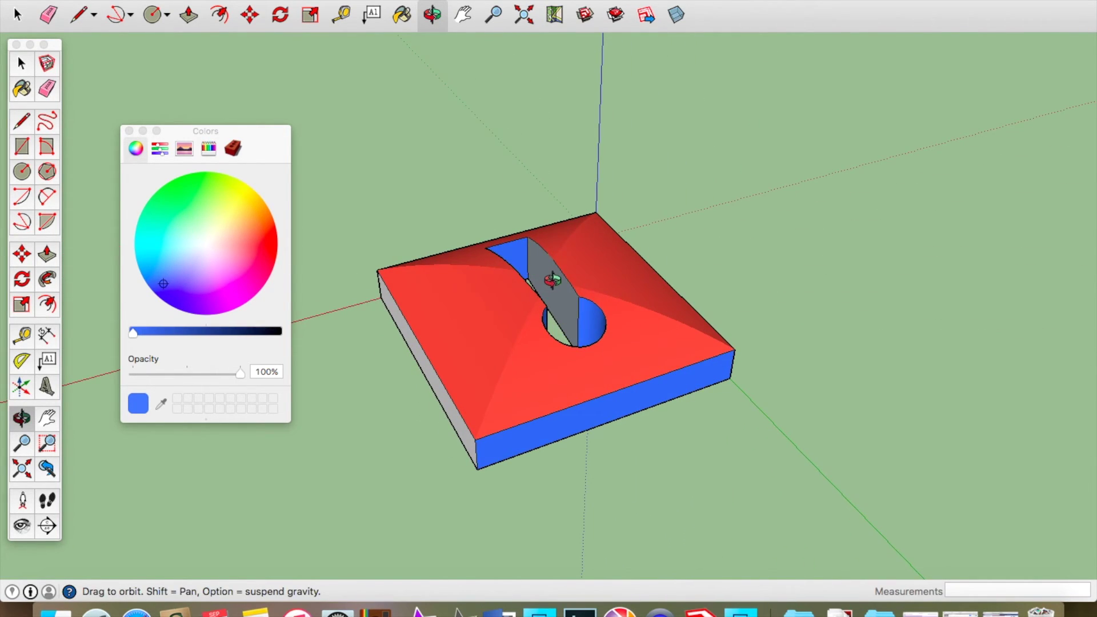
click(22, 89)
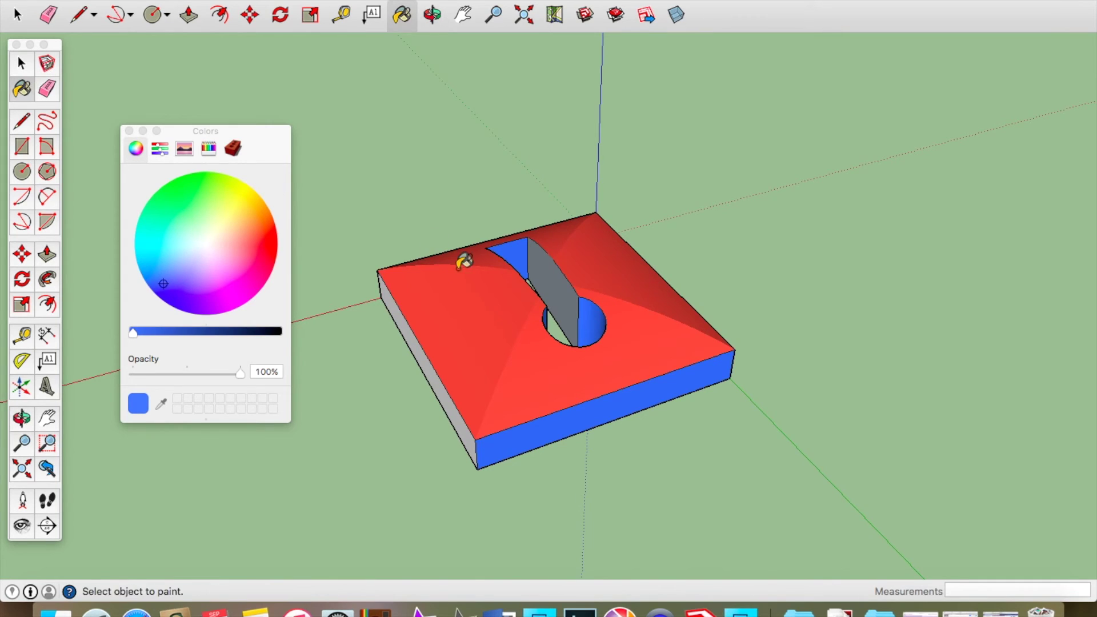
click(552, 269)
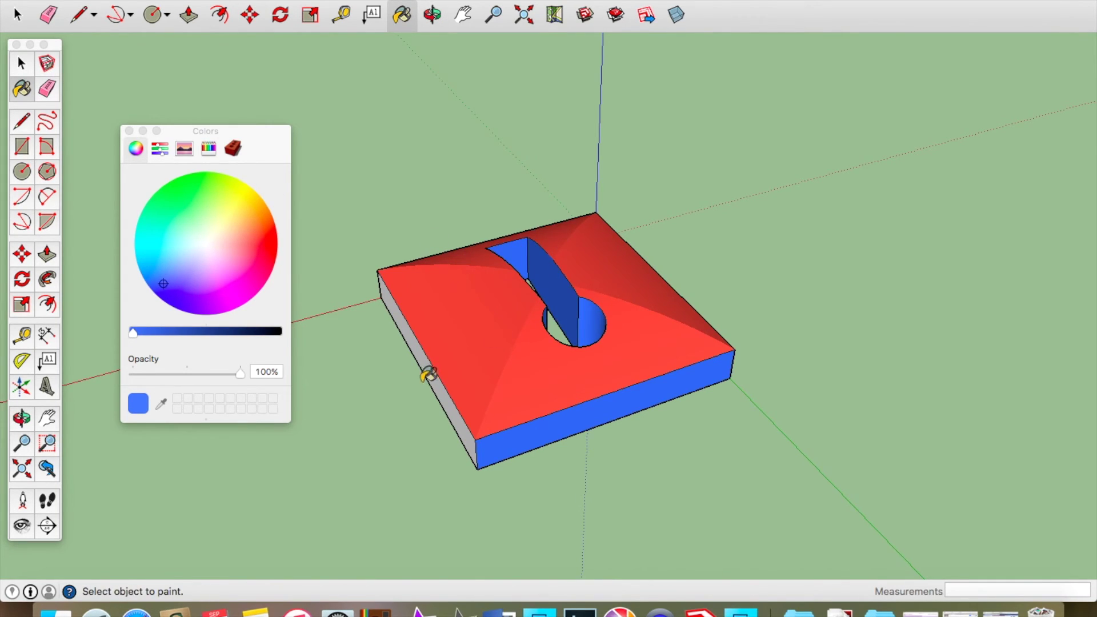
Step: Paint the last unpainted vertical side face of the block with the same blue
click(432, 14)
drag(369, 300, 279, 252)
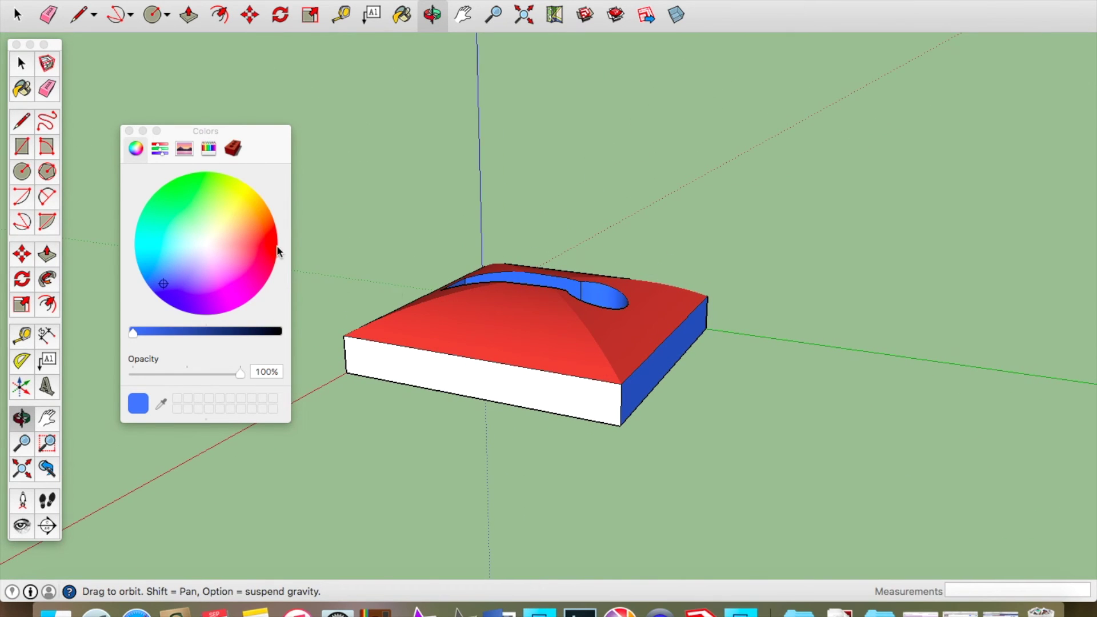
click(22, 88)
click(465, 366)
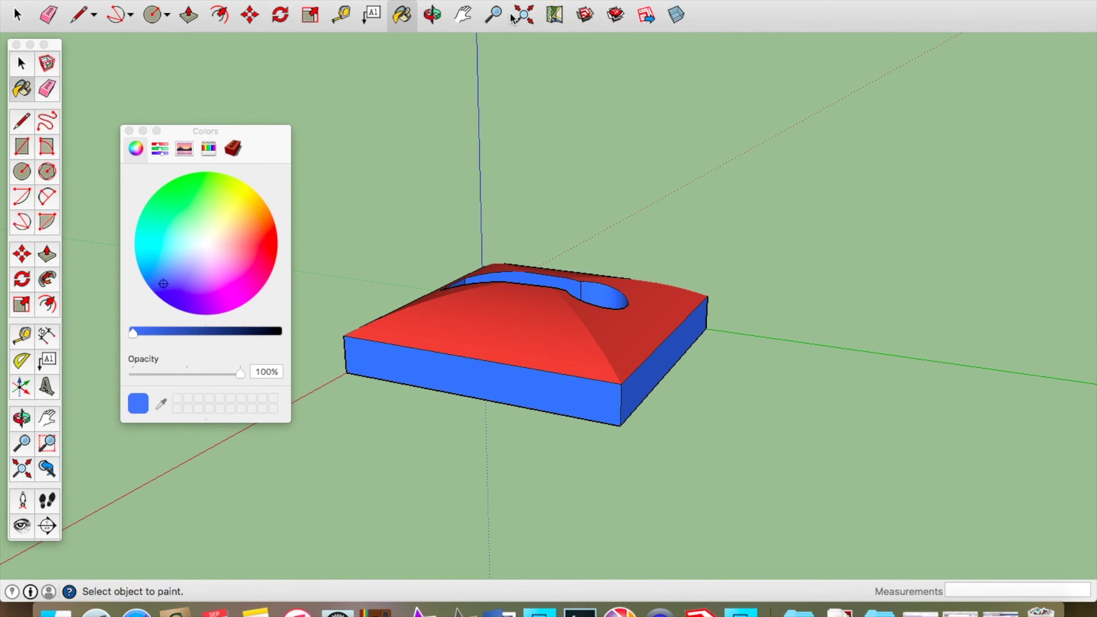
click(433, 14)
drag(384, 203, 632, 314)
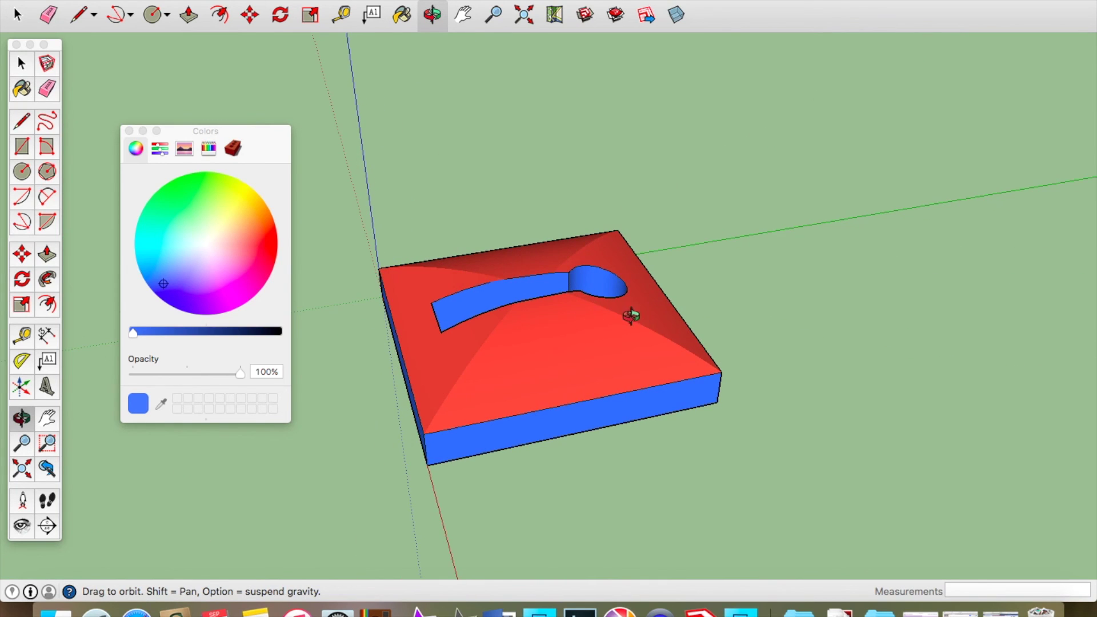
drag(321, 264, 566, 411)
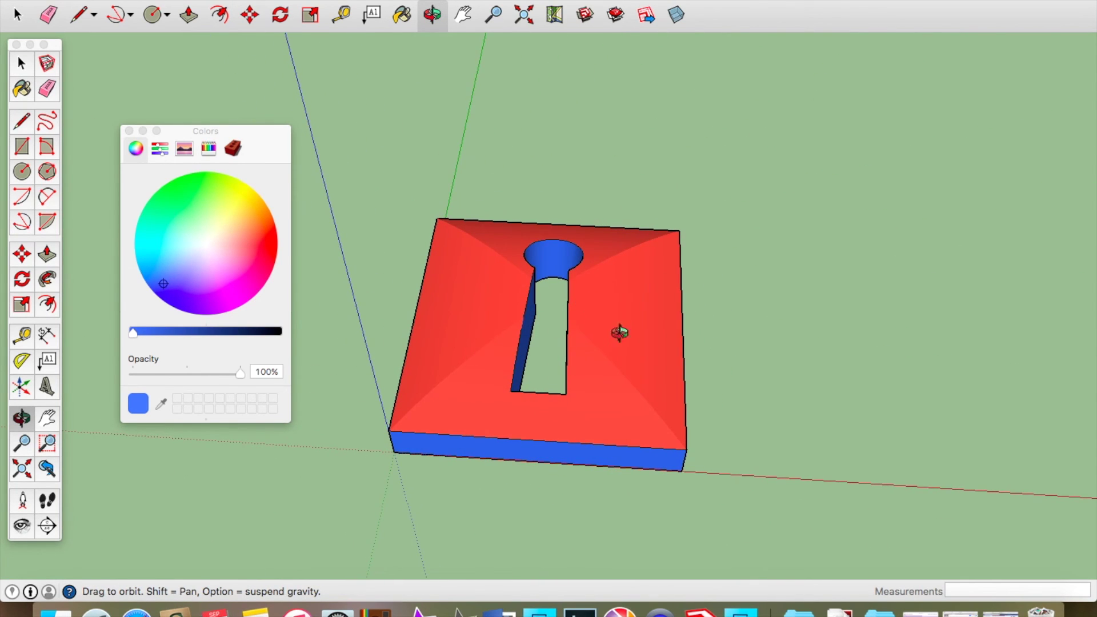